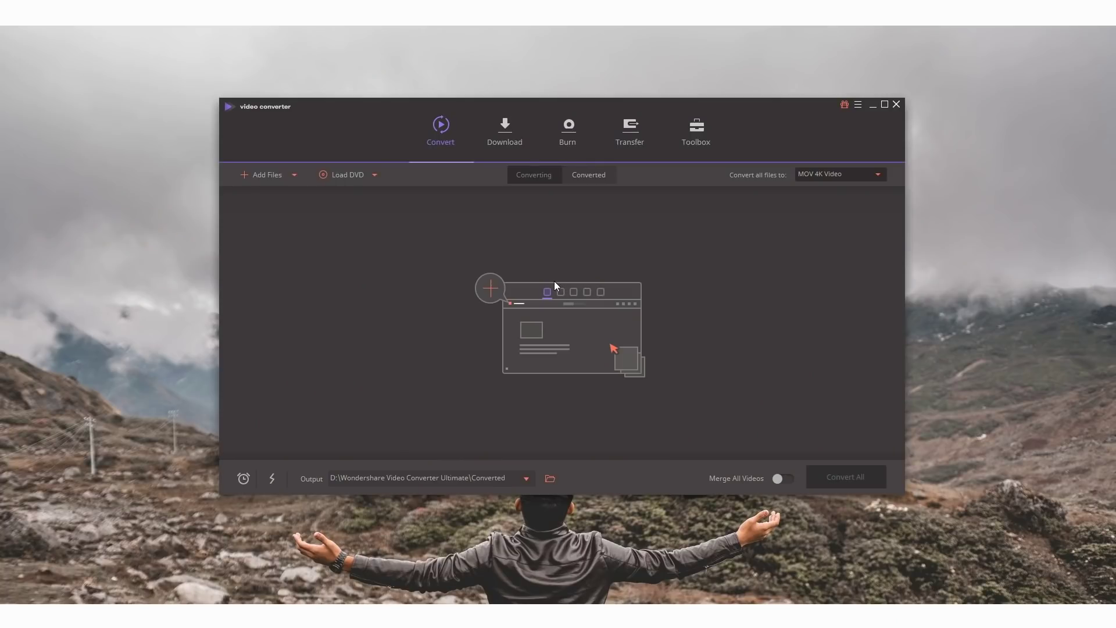
Nudge the converter window higher and look through the Download, Burn and Transfer sections
{"action": "mouse_move", "coordinate": [281, 105]}
{"action": "left_mouse_down"}
{"action": "mouse_move", "coordinate": [264, 86]}
{"action": "mouse_move", "coordinate": [280, 95]}
{"action": "left_mouse_up"}
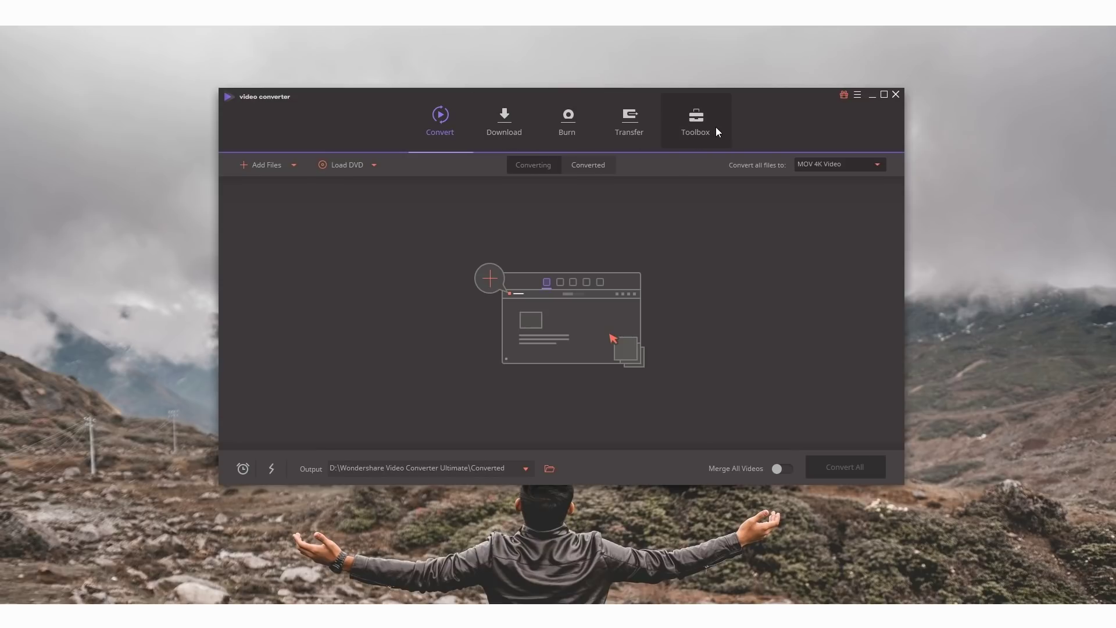
{"action": "left_click", "coordinate": [533, 145]}
{"action": "left_click", "coordinate": [572, 131]}
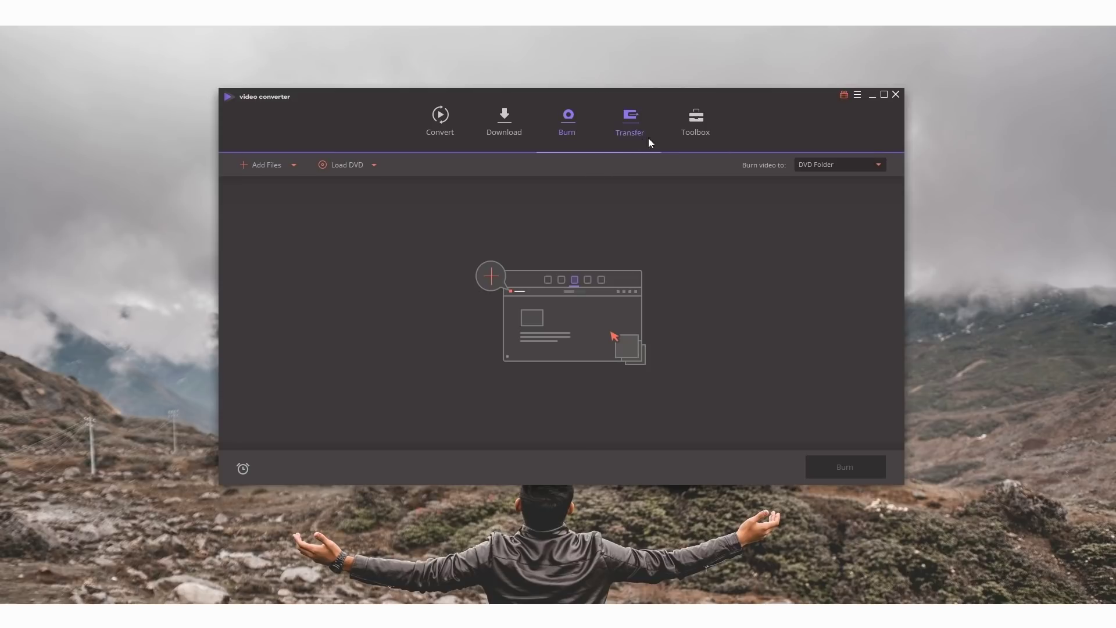
{"action": "left_click", "coordinate": [695, 131]}
{"action": "left_click", "coordinate": [437, 122]}
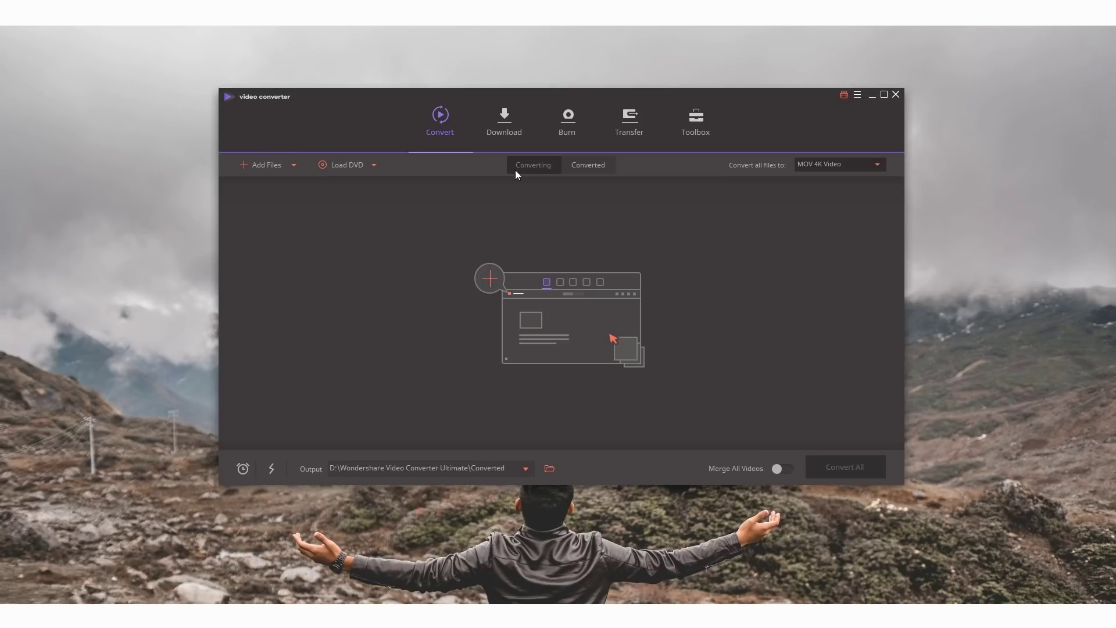
Browse to the Videos folder to add a video, then remove the queued item with Delete
{"action": "left_click", "coordinate": [286, 166]}
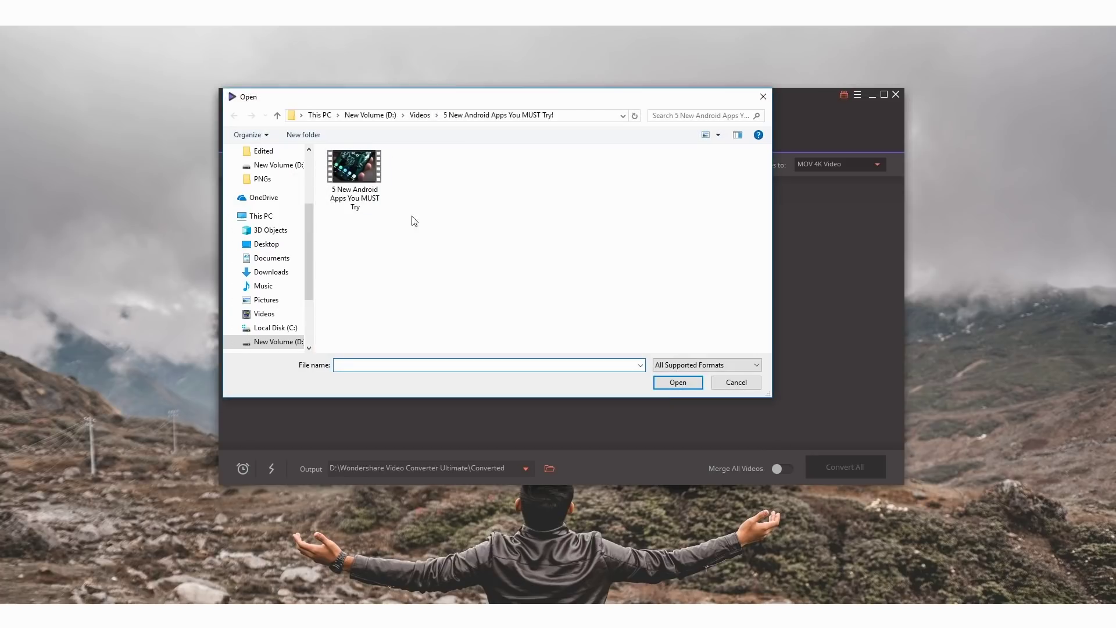
{"action": "left_click", "coordinate": [420, 115]}
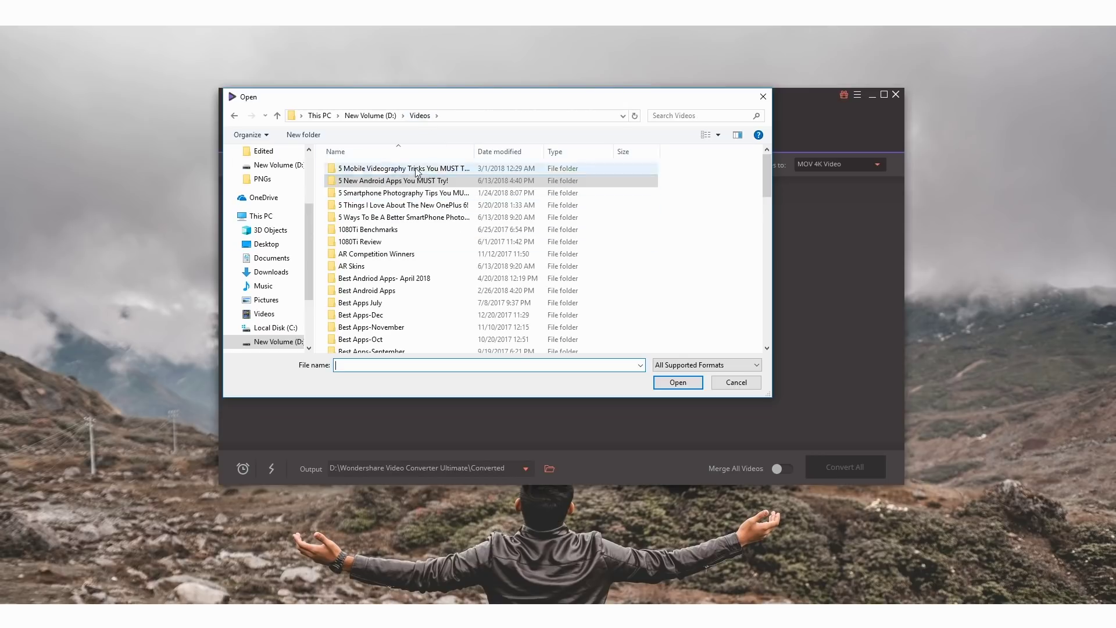
{"action": "scroll", "coordinate": [395, 308], "scroll_direction": "down", "scroll_amount": 7}
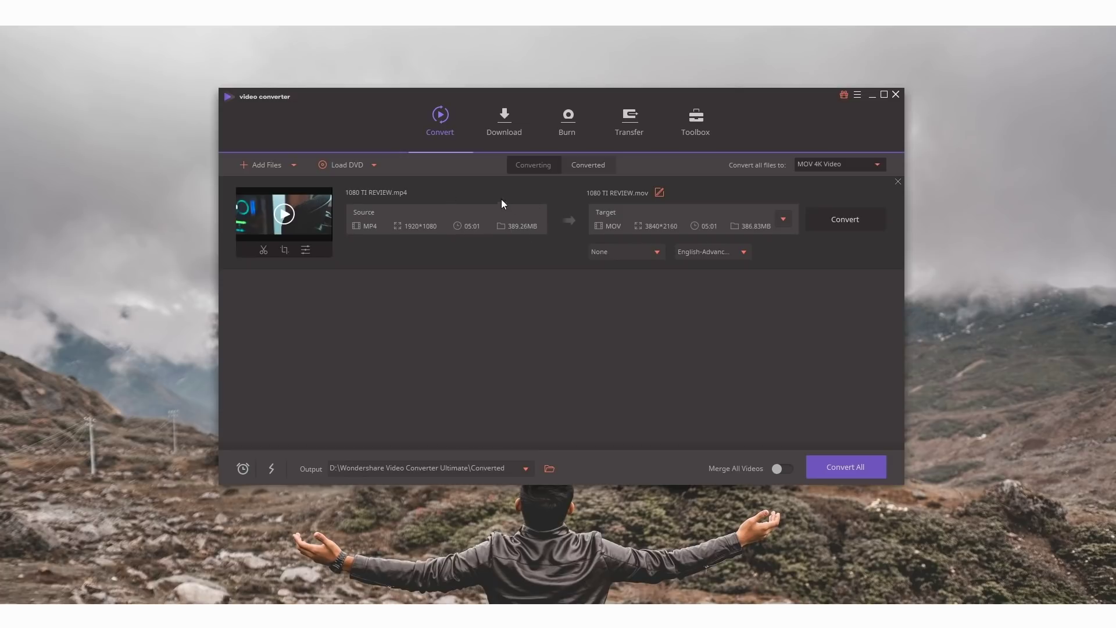
{"action": "key", "text": "Delete"}
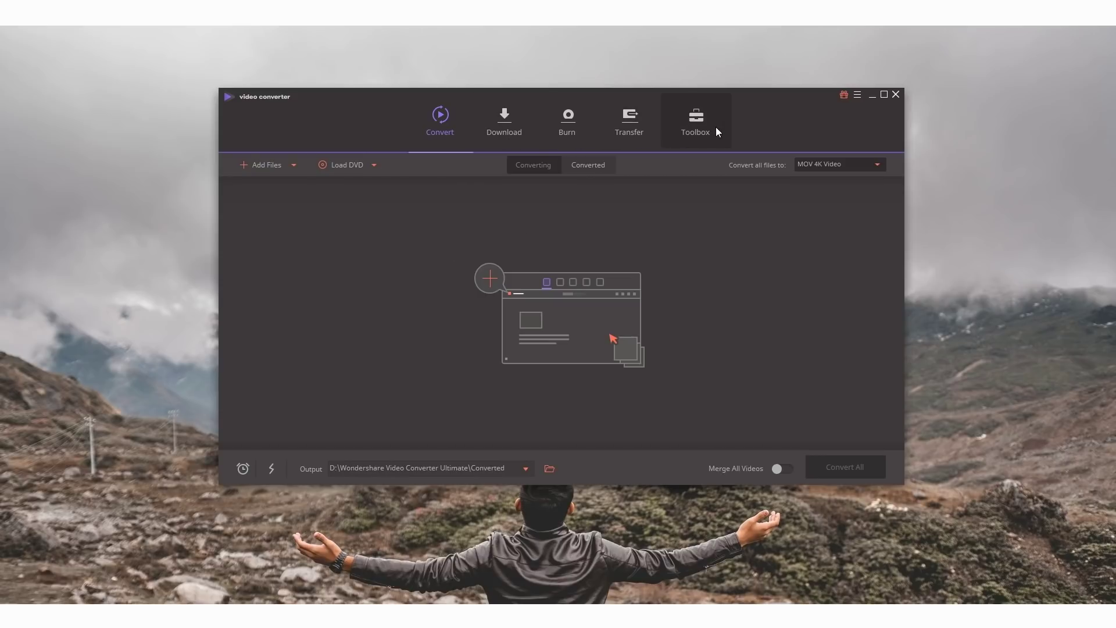
Look through the Download, Burn, Transfer and Toolbox sections, then return to Convert
{"action": "left_click", "coordinate": [534, 145]}
{"action": "left_click", "coordinate": [577, 139]}
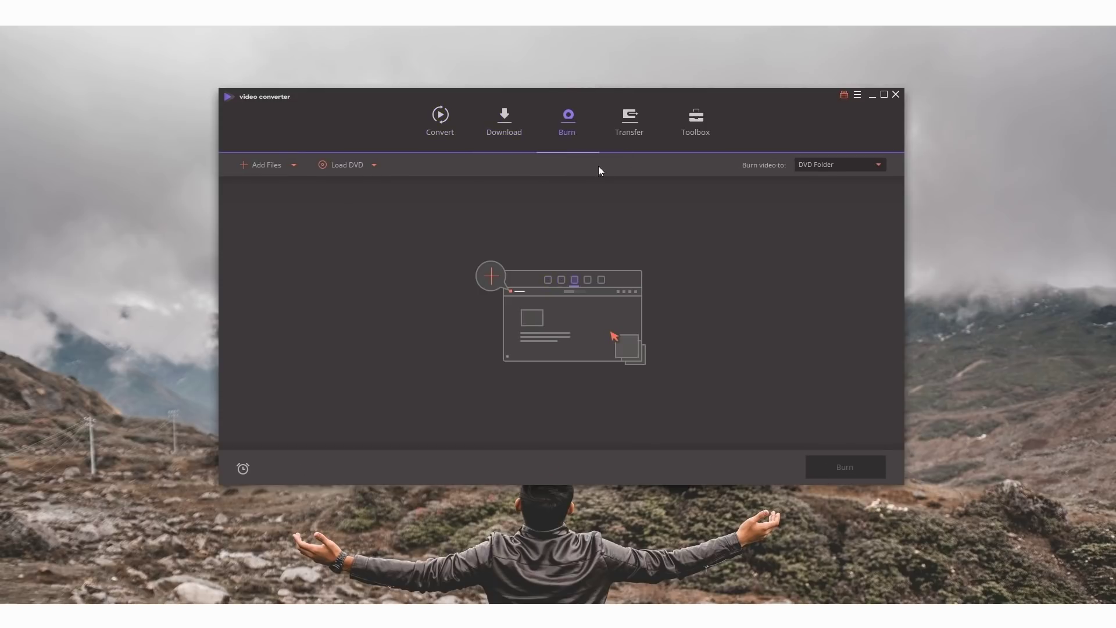
{"action": "left_click", "coordinate": [648, 138]}
{"action": "left_click", "coordinate": [694, 137]}
{"action": "left_click", "coordinate": [414, 123]}
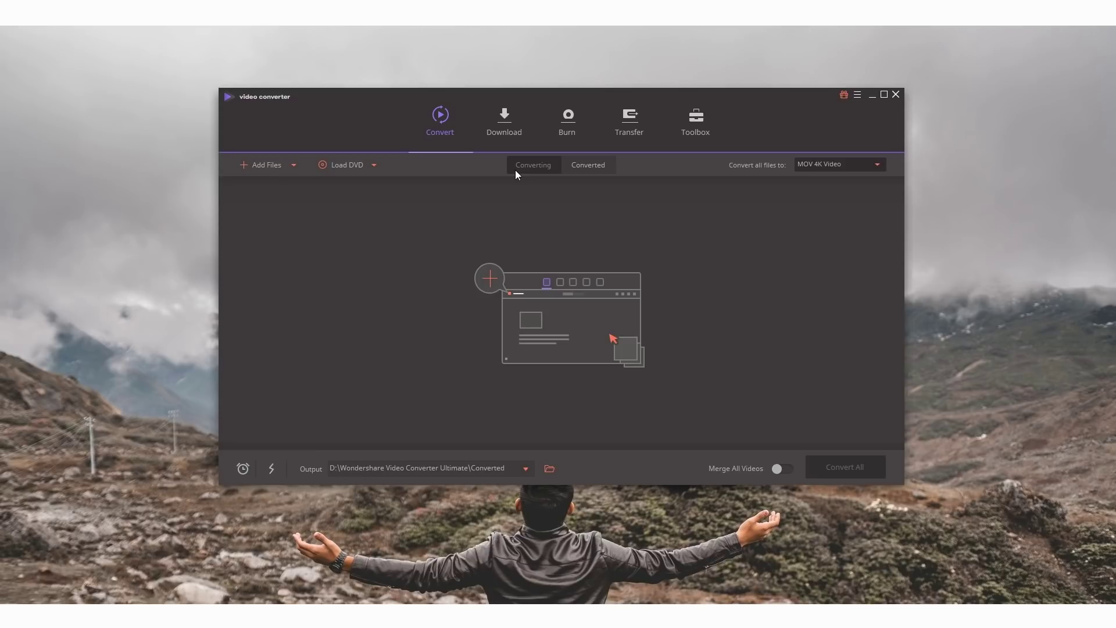
Add 1080 TI REVIEW.mp4 from Videos > 1080Ti Review to the conversion list
{"action": "left_click", "coordinate": [286, 165]}
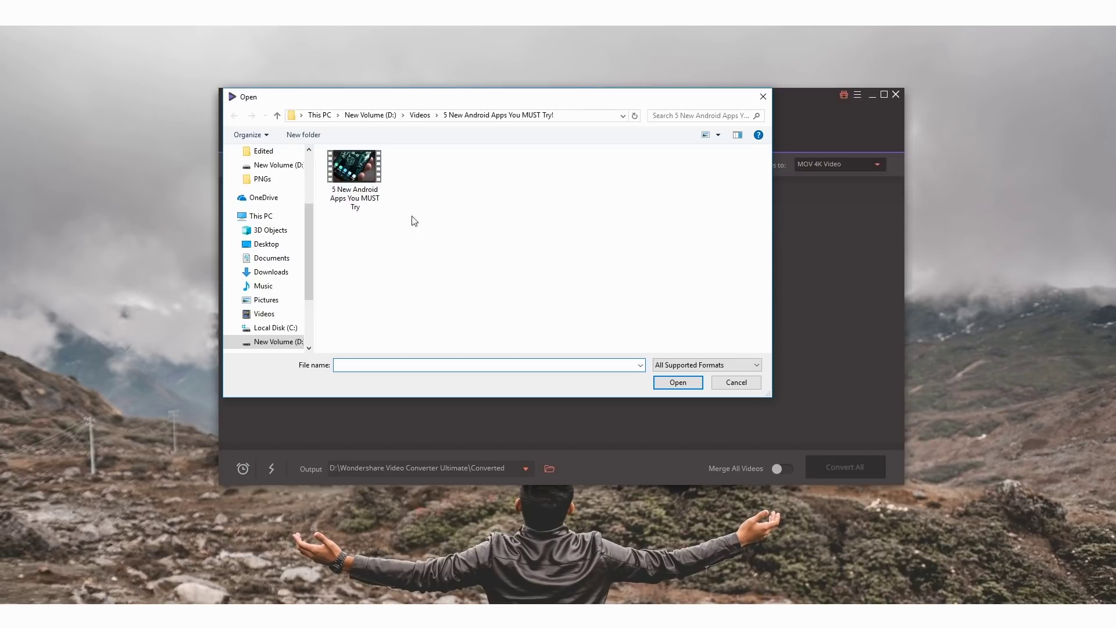
{"action": "left_click", "coordinate": [421, 116]}
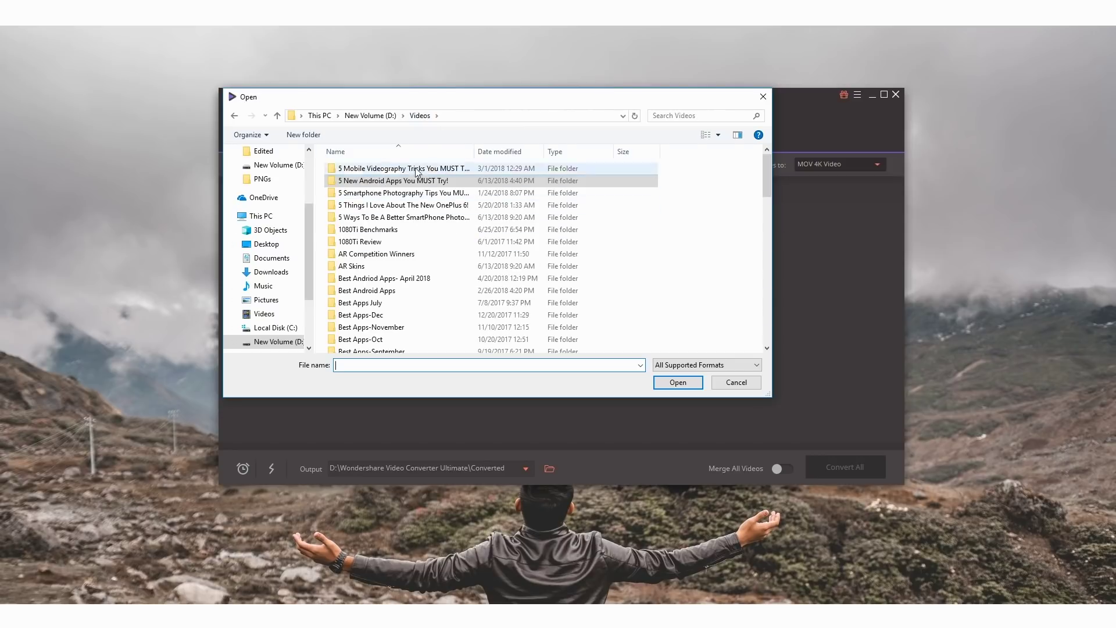
{"action": "scroll", "coordinate": [407, 307], "scroll_direction": "down", "scroll_amount": 8}
{"action": "scroll", "coordinate": [387, 310], "scroll_direction": "up", "scroll_amount": 8}
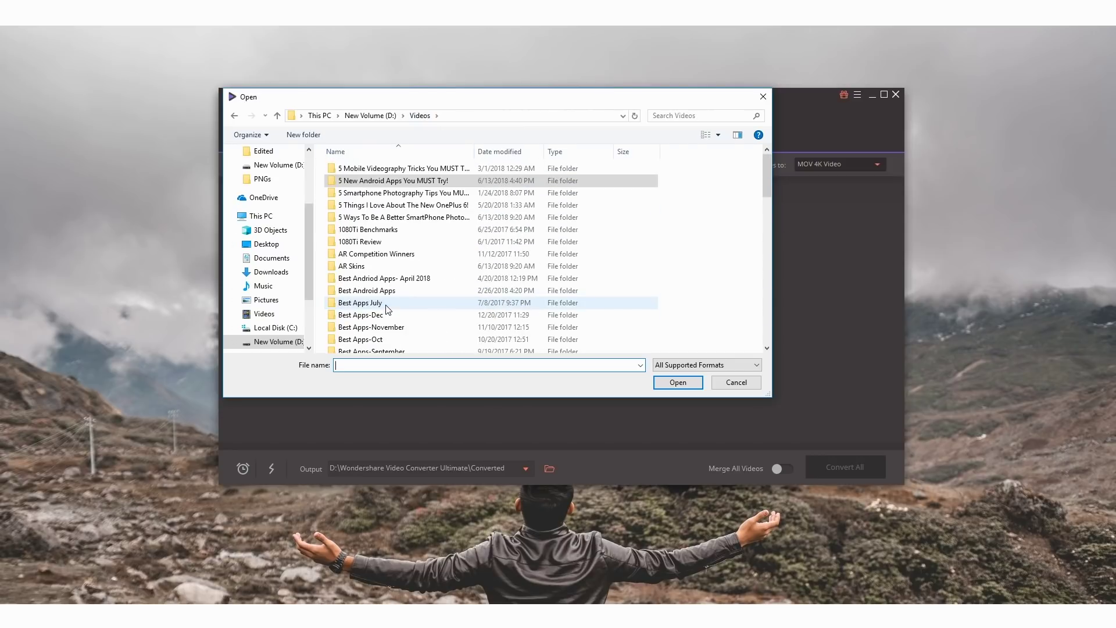
{"action": "left_click", "coordinate": [368, 241]}
{"action": "double_click", "coordinate": [368, 241]}
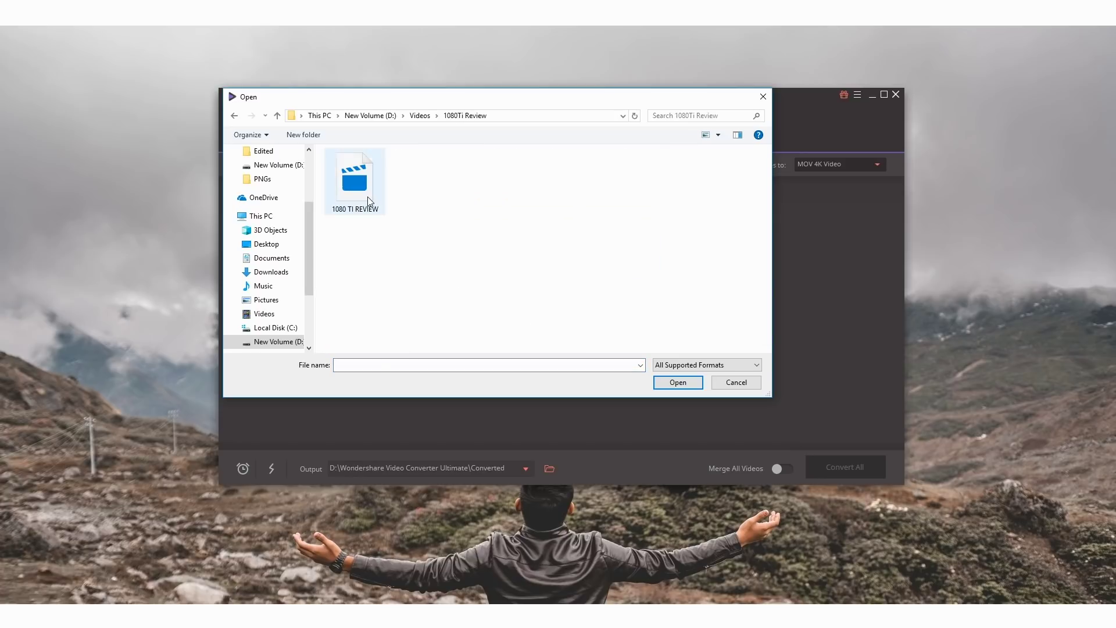
{"action": "left_click", "coordinate": [357, 183]}
{"action": "left_click", "coordinate": [677, 382]}
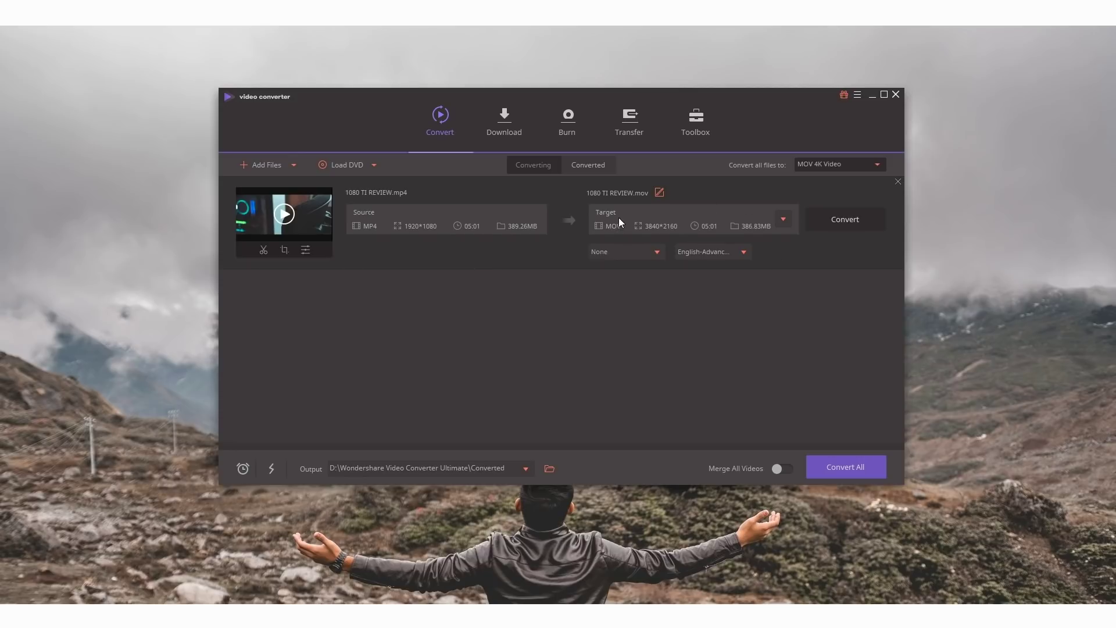
Leave the output name unchanged and browse the MP4, MOV and MKV video presets
{"action": "left_click", "coordinate": [659, 192]}
{"action": "left_click", "coordinate": [789, 272]}
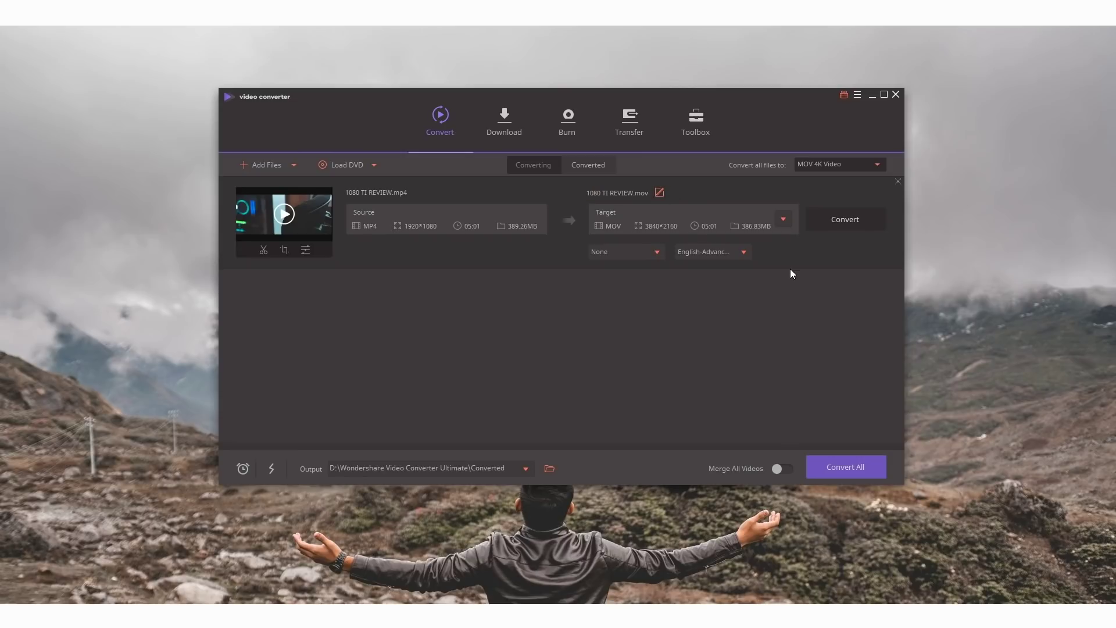
{"action": "left_click", "coordinate": [779, 223]}
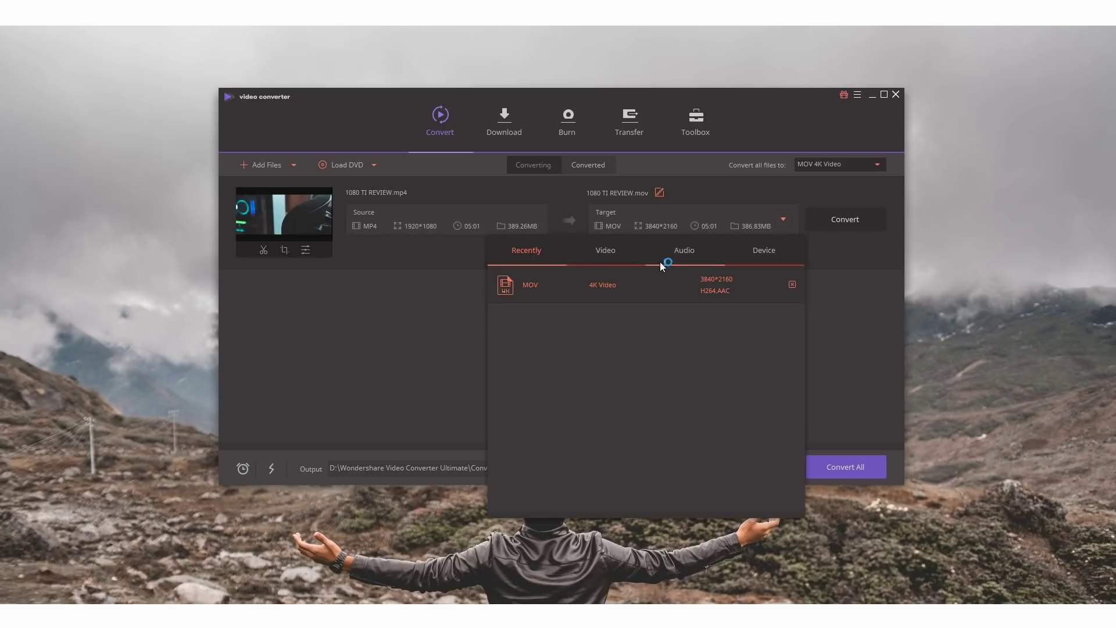
{"action": "left_click", "coordinate": [601, 246]}
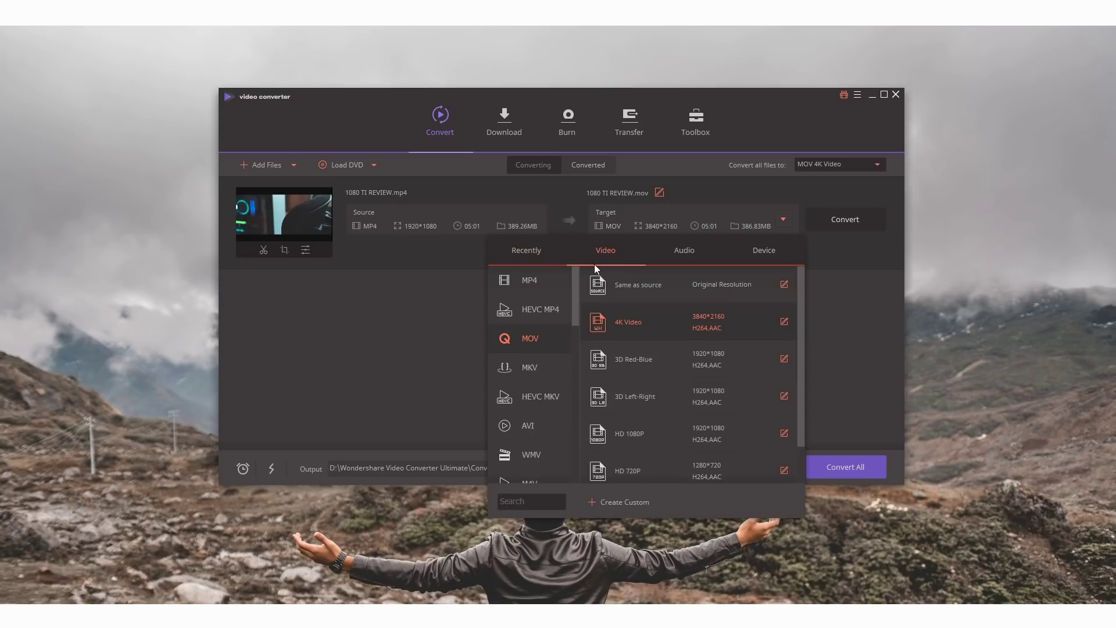
{"action": "left_click", "coordinate": [525, 280]}
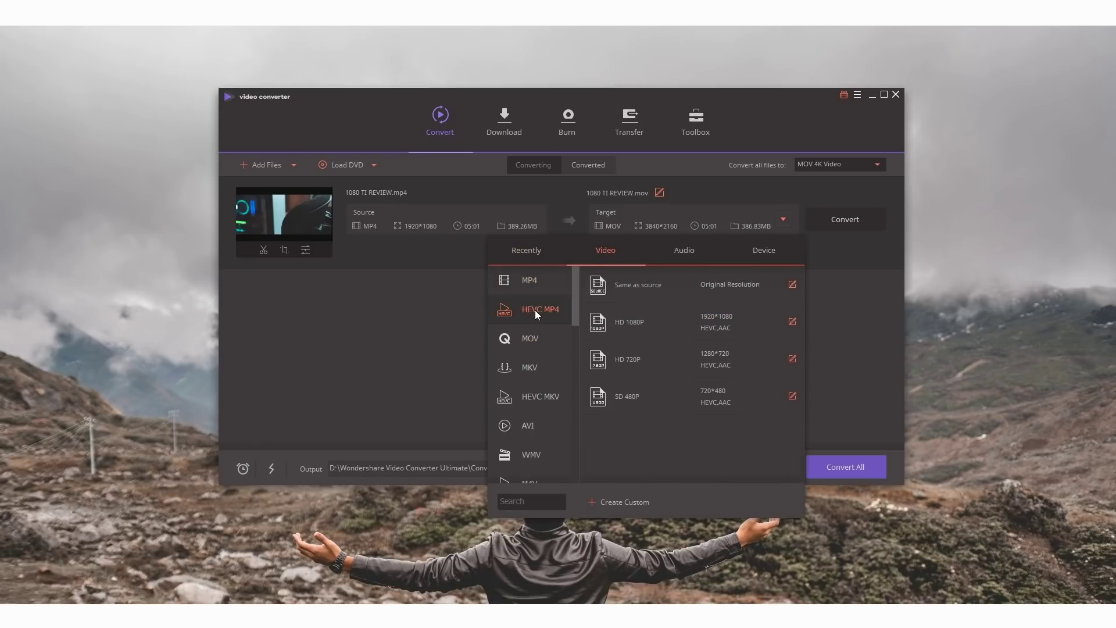
{"action": "left_click", "coordinate": [532, 330]}
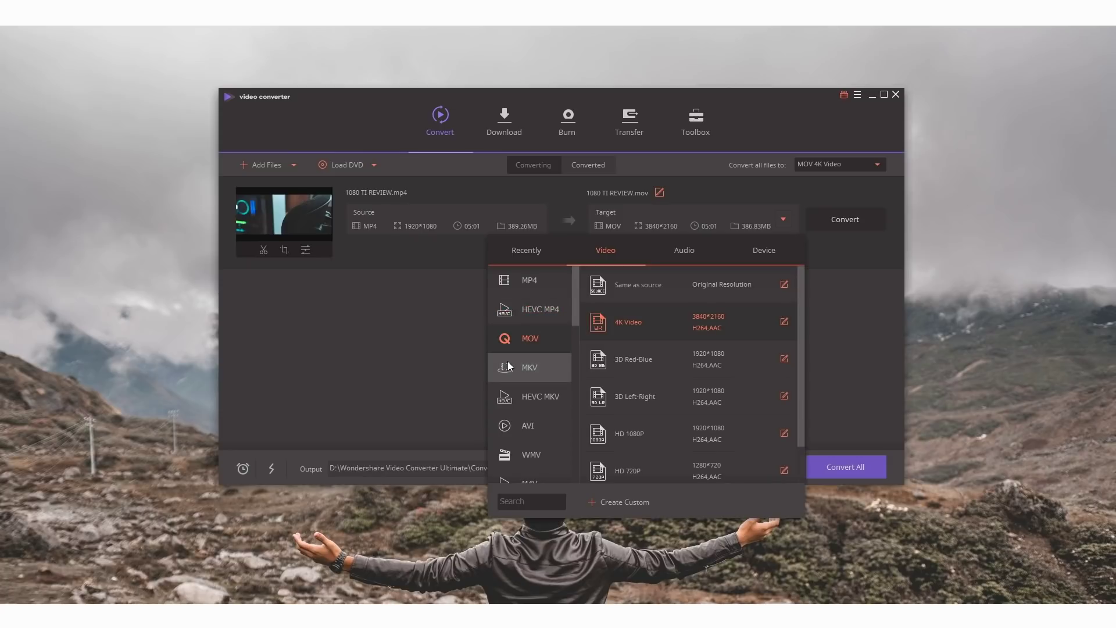
{"action": "left_click", "coordinate": [526, 367]}
Set the target to YouTube HD 1080P, a 1920×1080 MP4 of about 364.14MB
{"action": "left_click", "coordinate": [523, 396]}
{"action": "scroll", "coordinate": [522, 430], "scroll_direction": "down", "scroll_amount": 5}
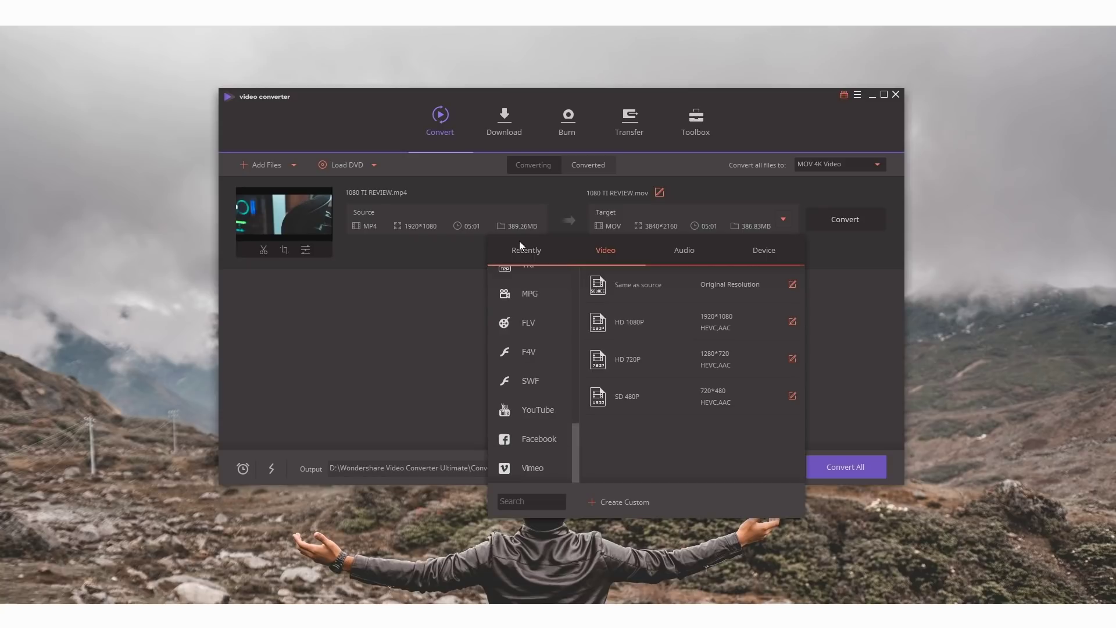
{"action": "left_click", "coordinate": [493, 417]}
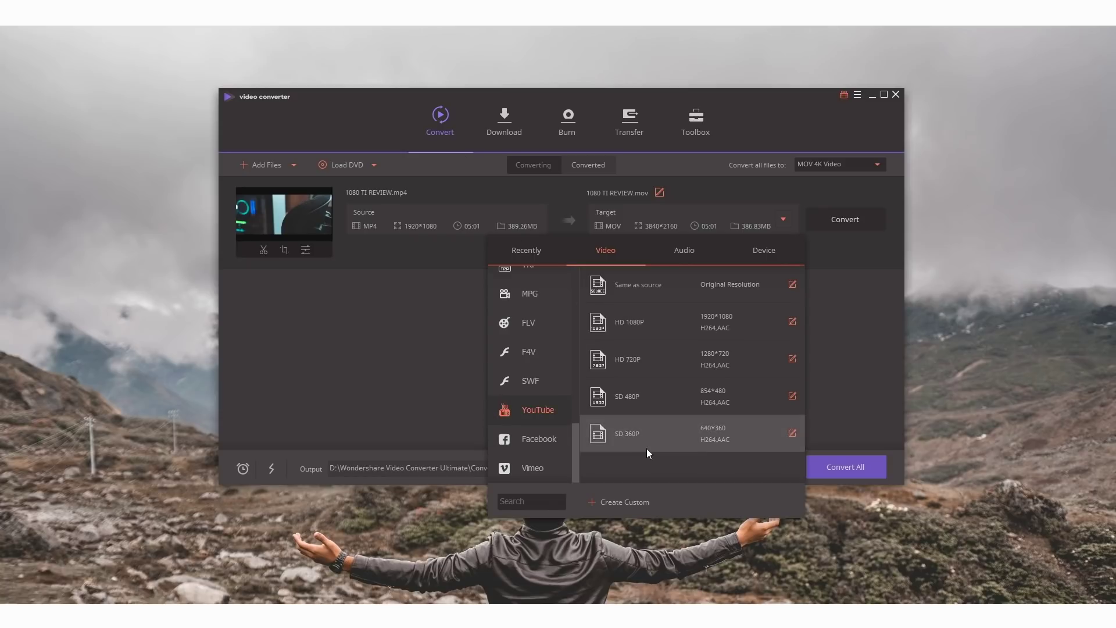
{"action": "left_click", "coordinate": [655, 326]}
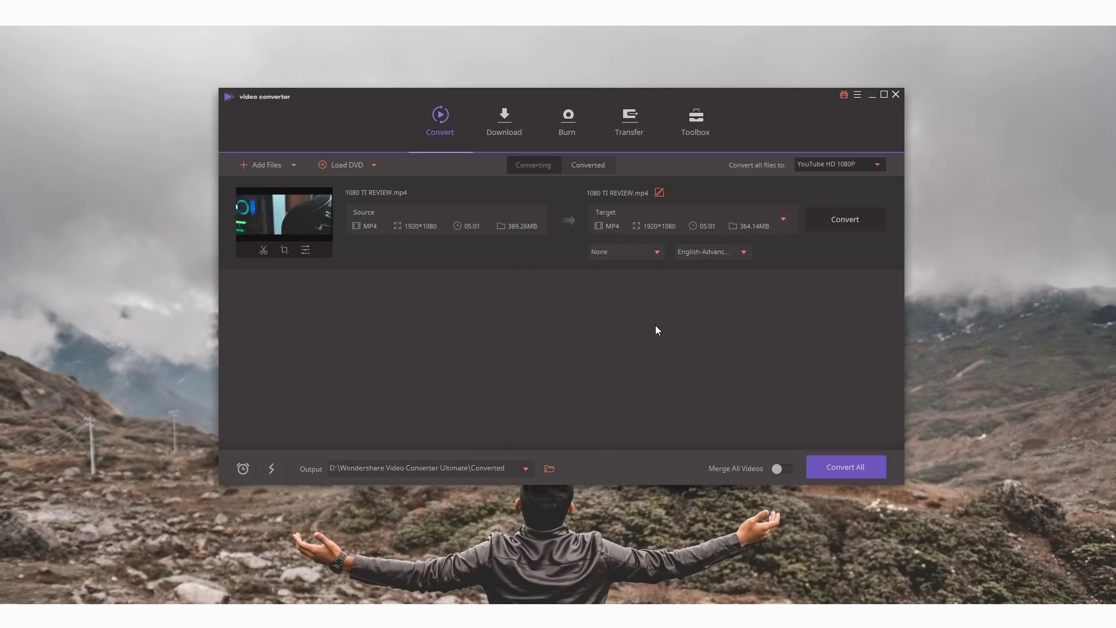
Switch the target back to MOV 4K Video, a 3840×2160 MOV of about 386.83MB
{"action": "left_click", "coordinate": [783, 221]}
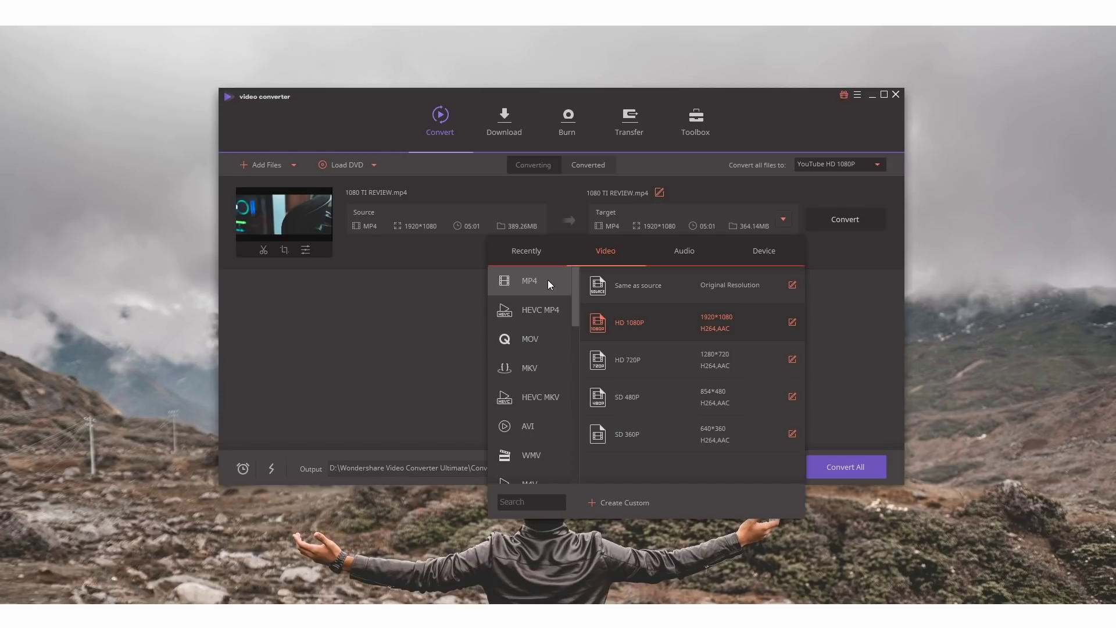
{"action": "left_click", "coordinate": [515, 346]}
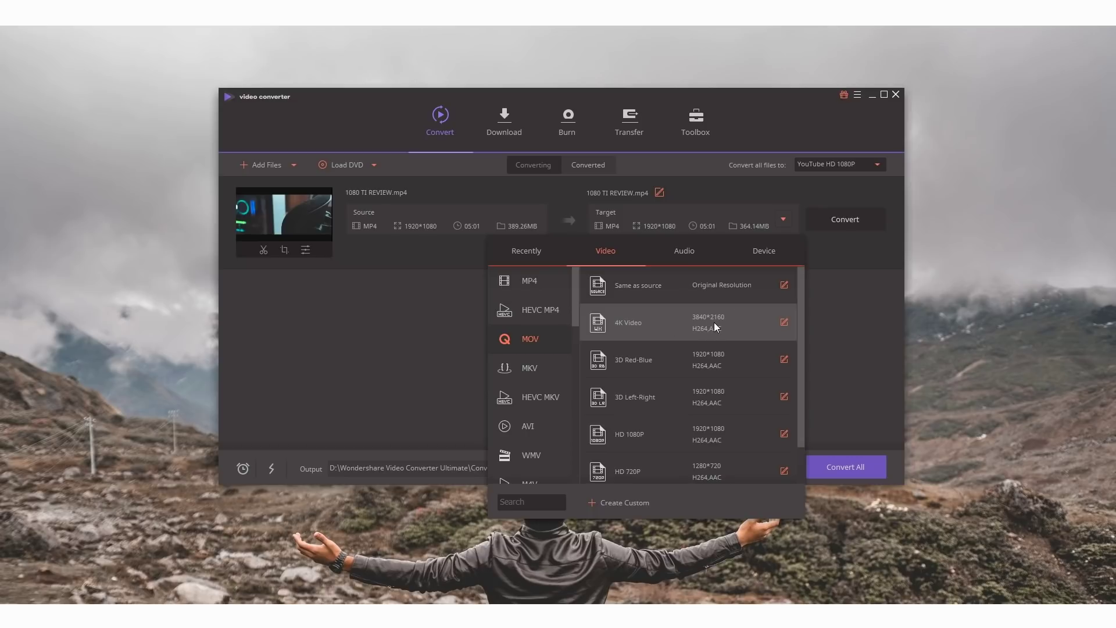
{"action": "left_click", "coordinate": [655, 323]}
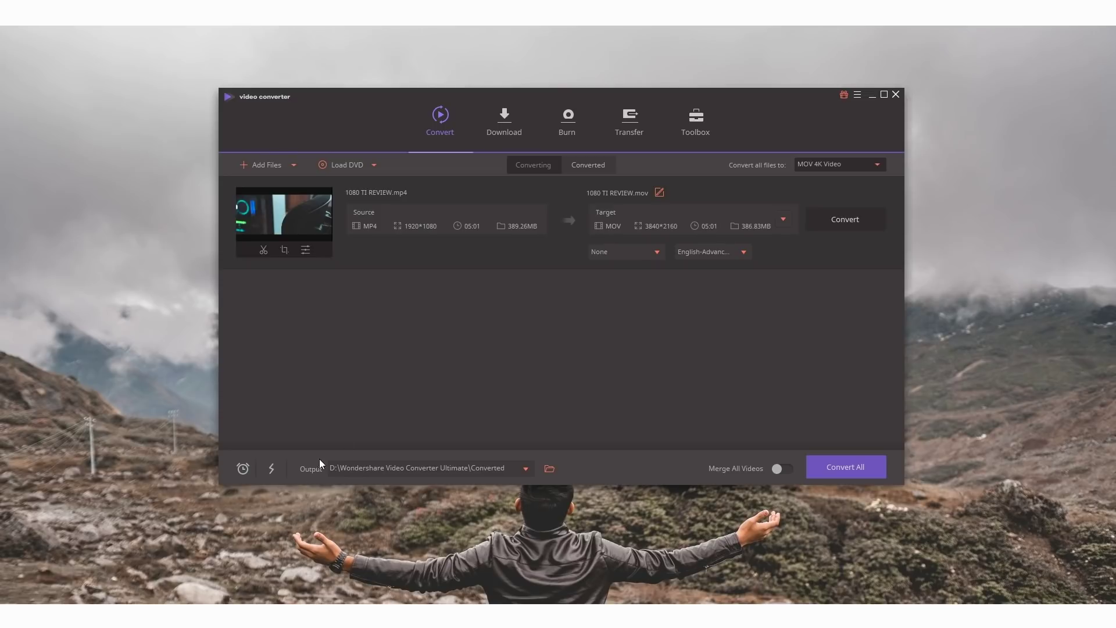
Open the output folder D:\Wondershare Video Converter Ultimate\Converted
{"action": "left_click", "coordinate": [549, 468]}
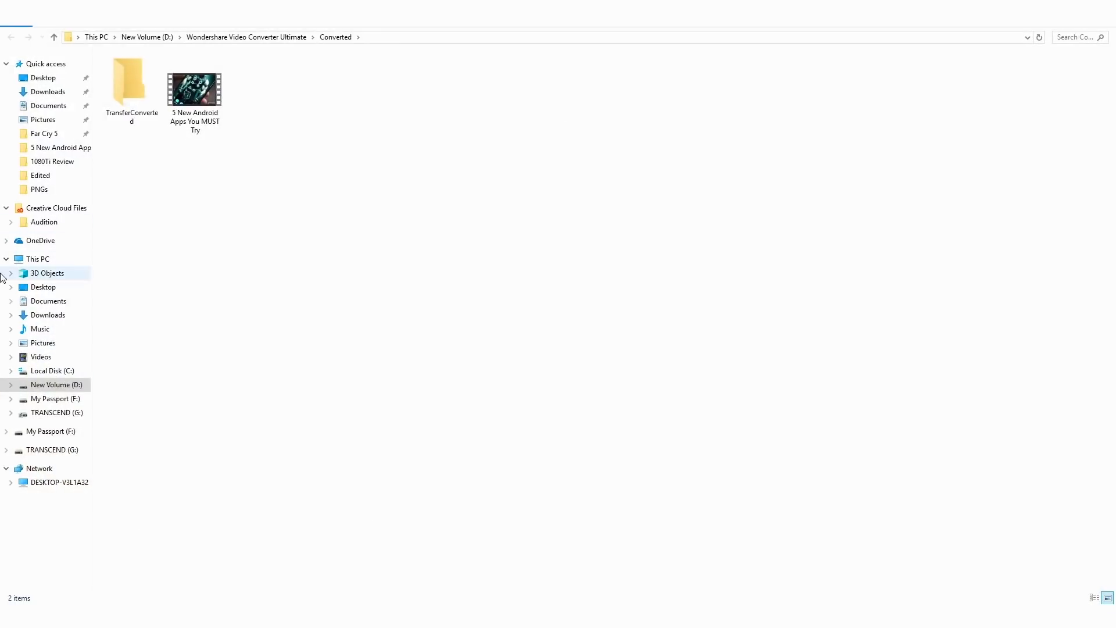
Check the Desktop folder twice, reopening the output folder between, then close Explorer
{"action": "left_click", "coordinate": [26, 285]}
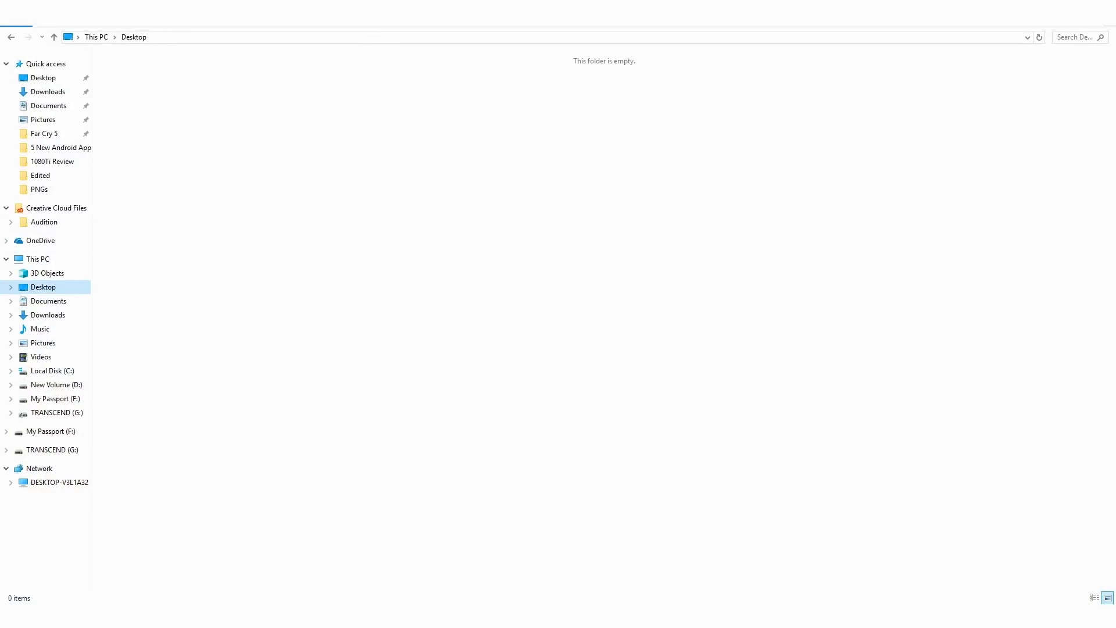
{"action": "left_click", "coordinate": [1101, 9]}
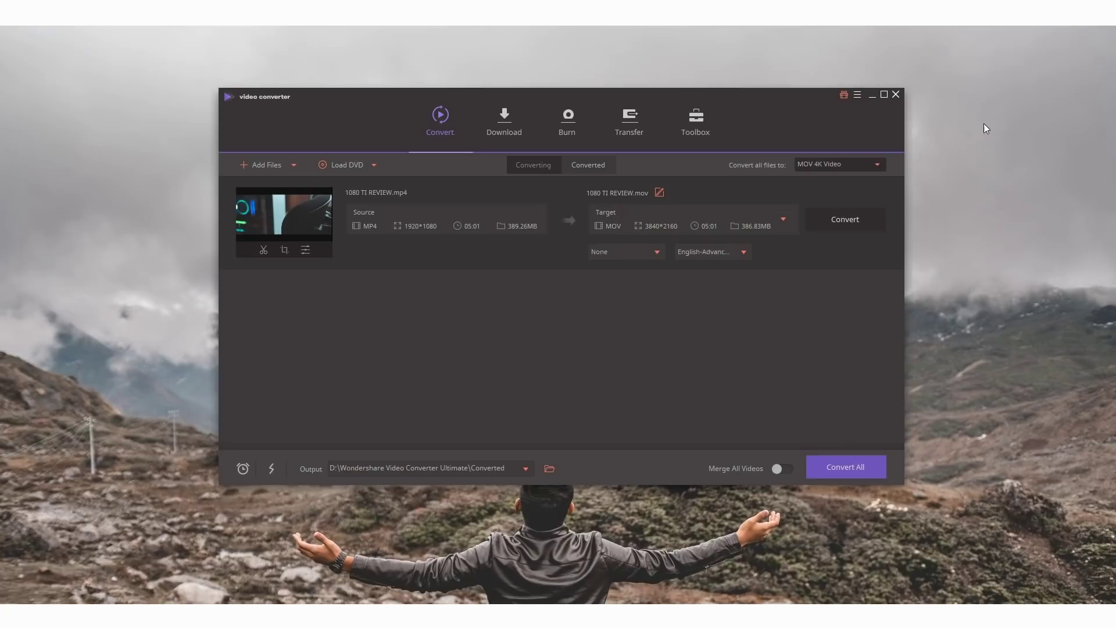
{"action": "left_click", "coordinate": [549, 469]}
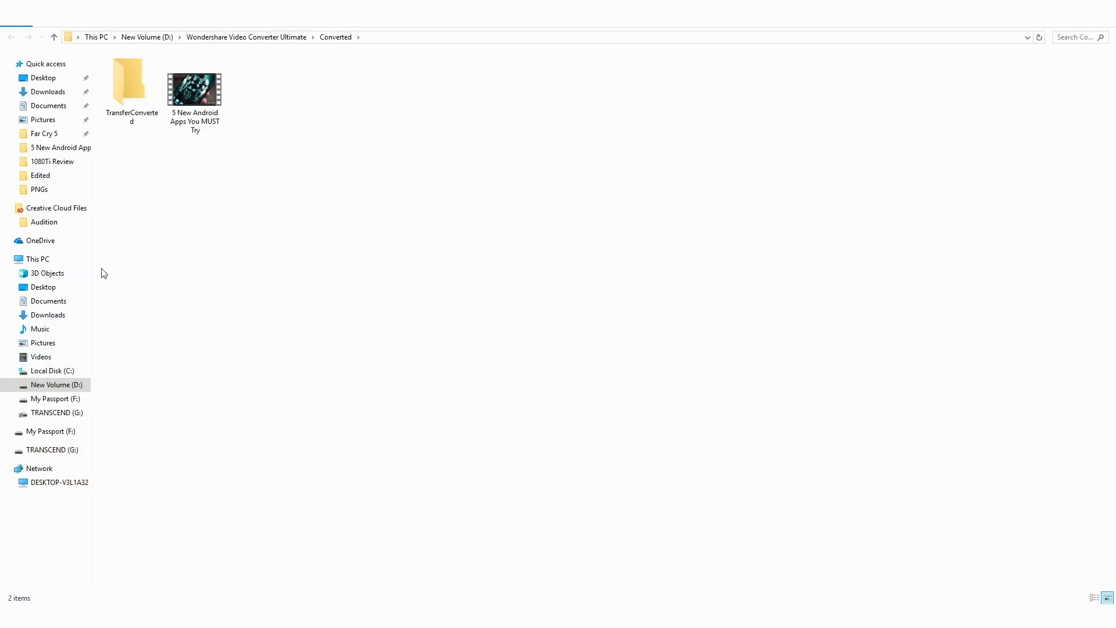
{"action": "left_click", "coordinate": [56, 290]}
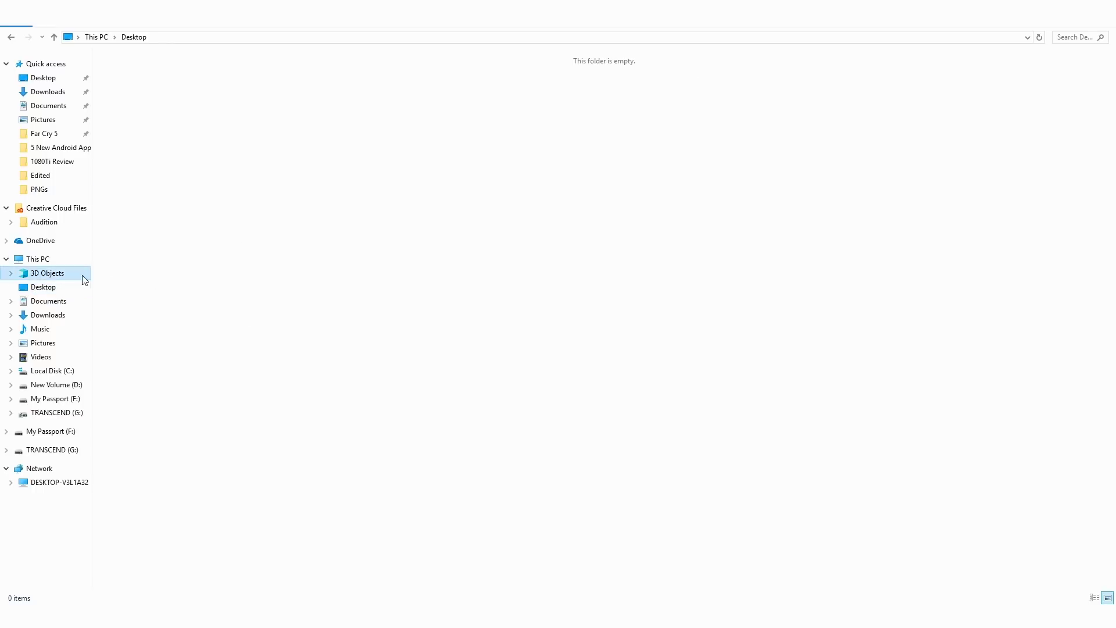
{"action": "left_click", "coordinate": [1101, 8]}
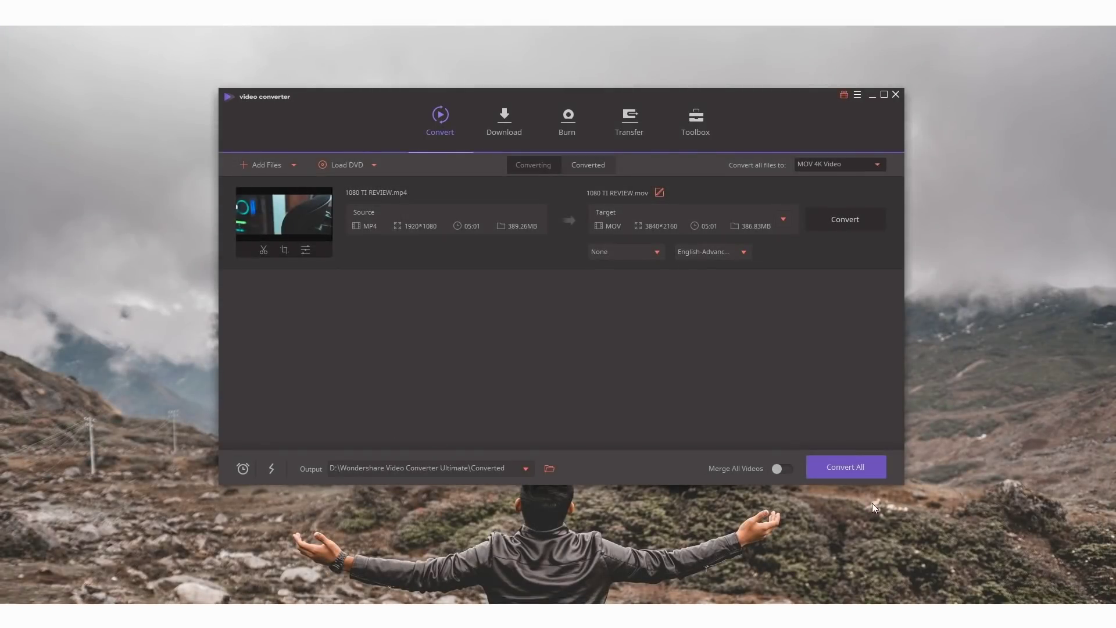
Start converting 1080 TI REVIEW to 4K MOV, then view the Download page
{"action": "left_click", "coordinate": [839, 465]}
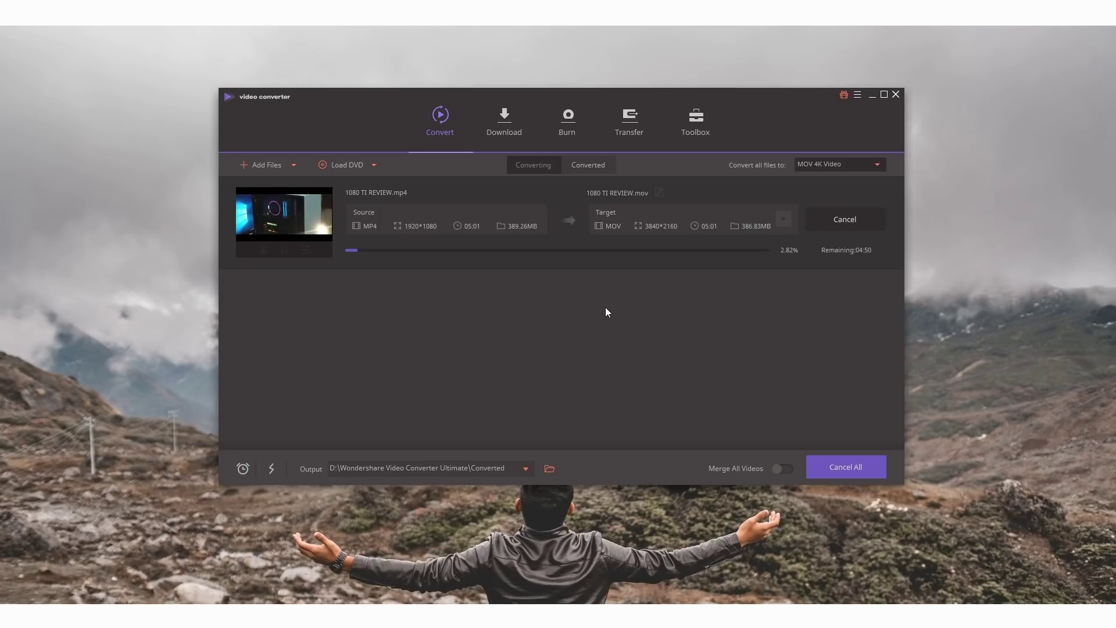
{"action": "left_click", "coordinate": [480, 100]}
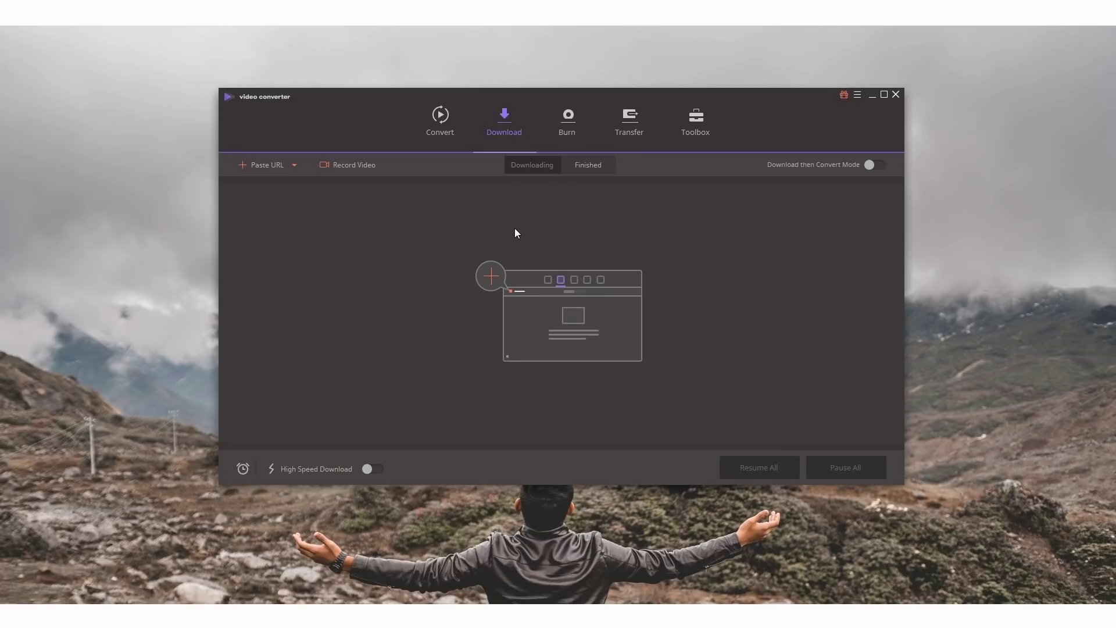
View the Burn page, then the Transfer page with its USB debugging instructions
{"action": "left_click", "coordinate": [557, 141]}
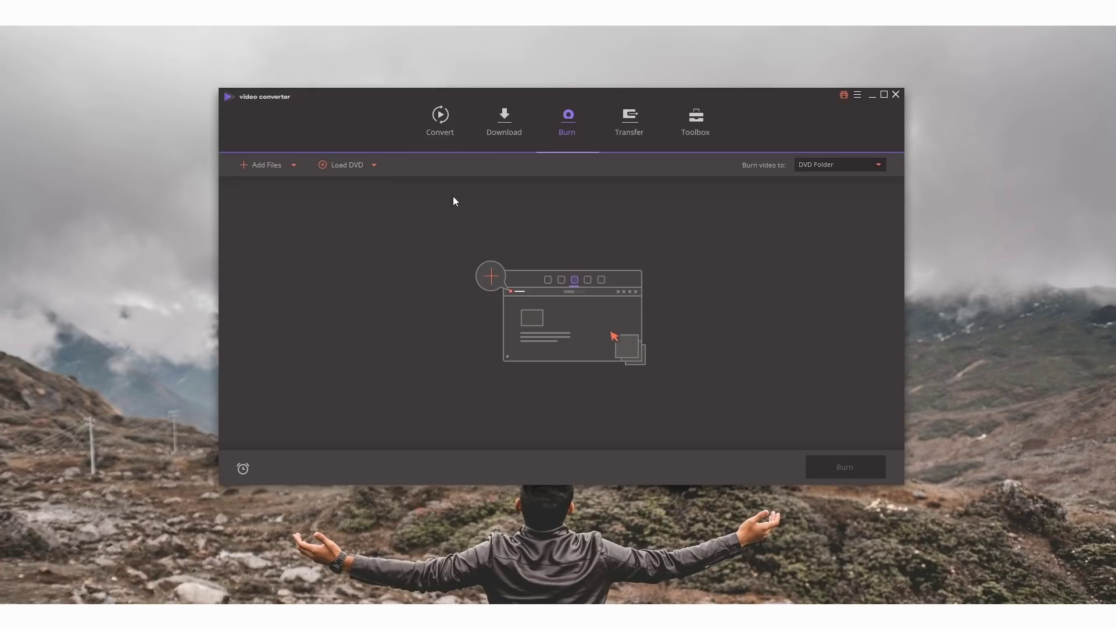
{"action": "left_click", "coordinate": [637, 123]}
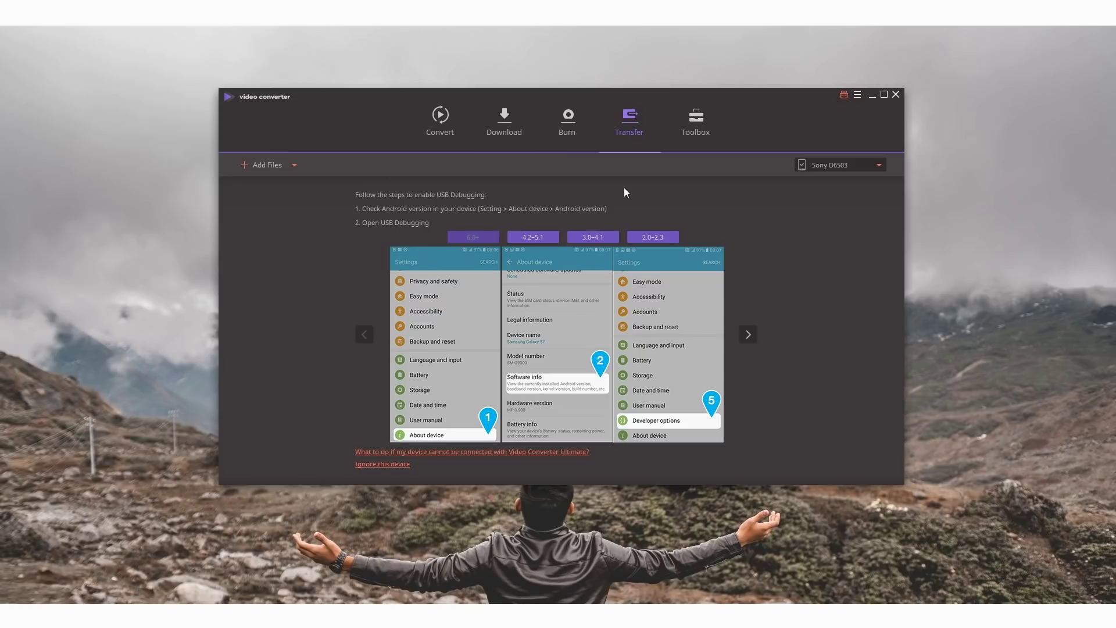
Look at the Toolbox, then return to Convert to confirm the conversion finished
{"action": "left_click", "coordinate": [667, 120]}
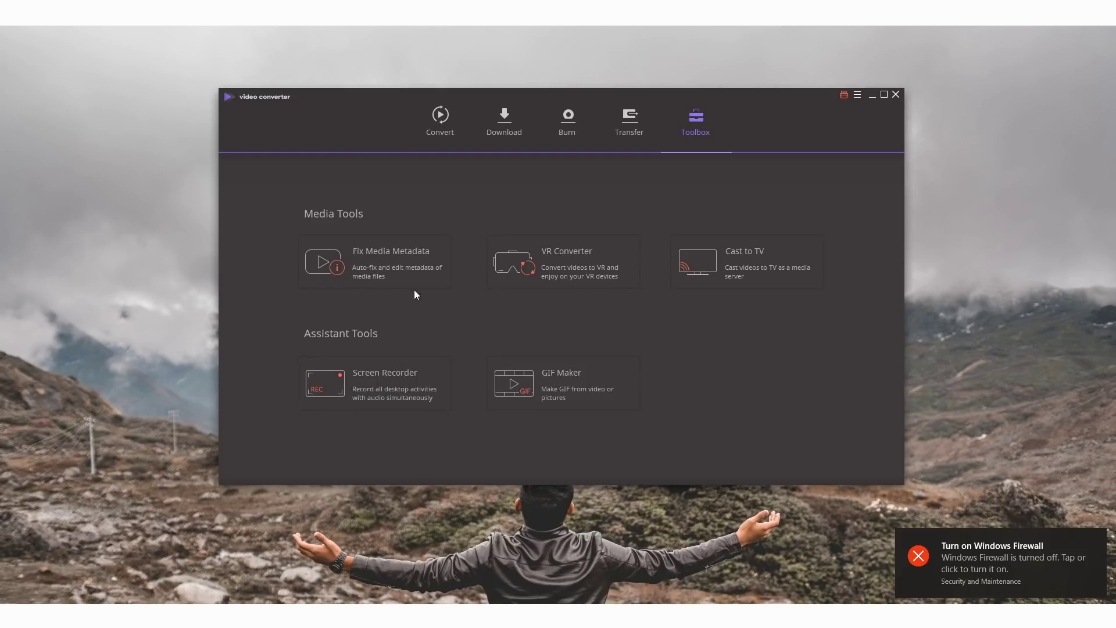
{"action": "left_click", "coordinate": [417, 113]}
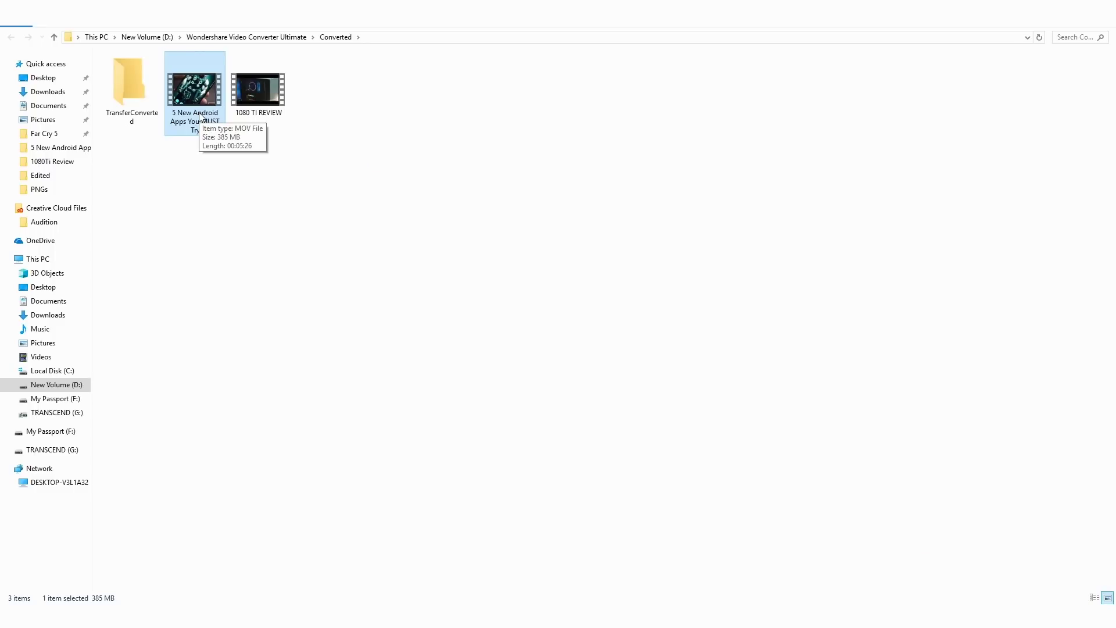
Select the 1080 TI REVIEW file in the Converted folder with a selection box
{"action": "left_click", "coordinate": [277, 153]}
{"action": "left_click_drag", "start_coordinate": [292, 143], "coordinate": [258, 122]}
{"action": "left_click", "coordinate": [477, 170]}
{"action": "left_click_drag", "start_coordinate": [353, 158], "coordinate": [284, 100]}
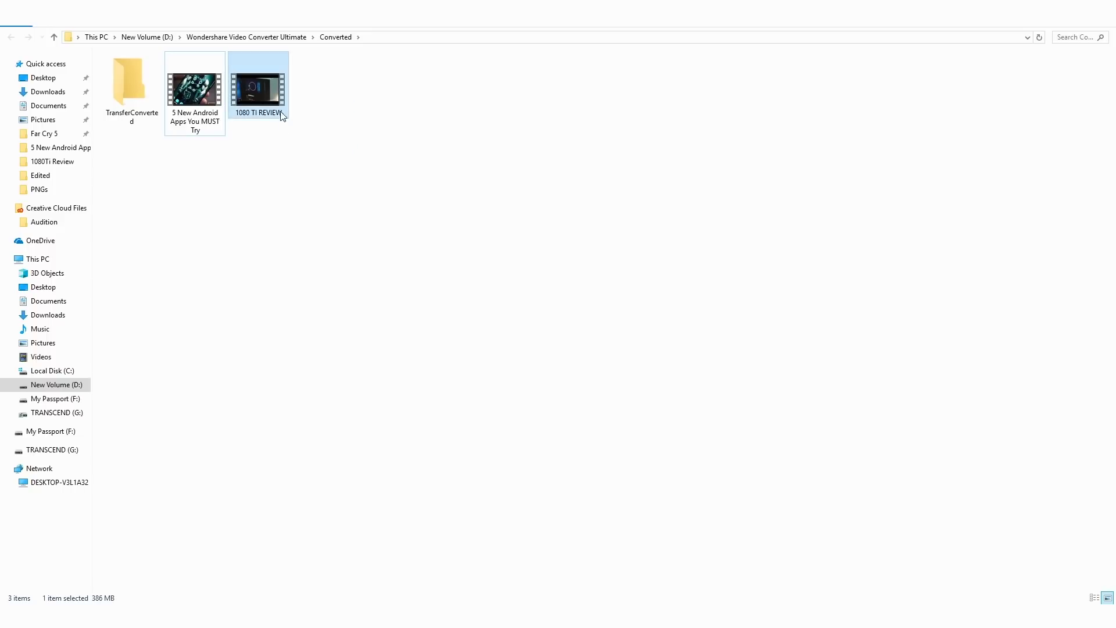
{"action": "left_click", "coordinate": [291, 182]}
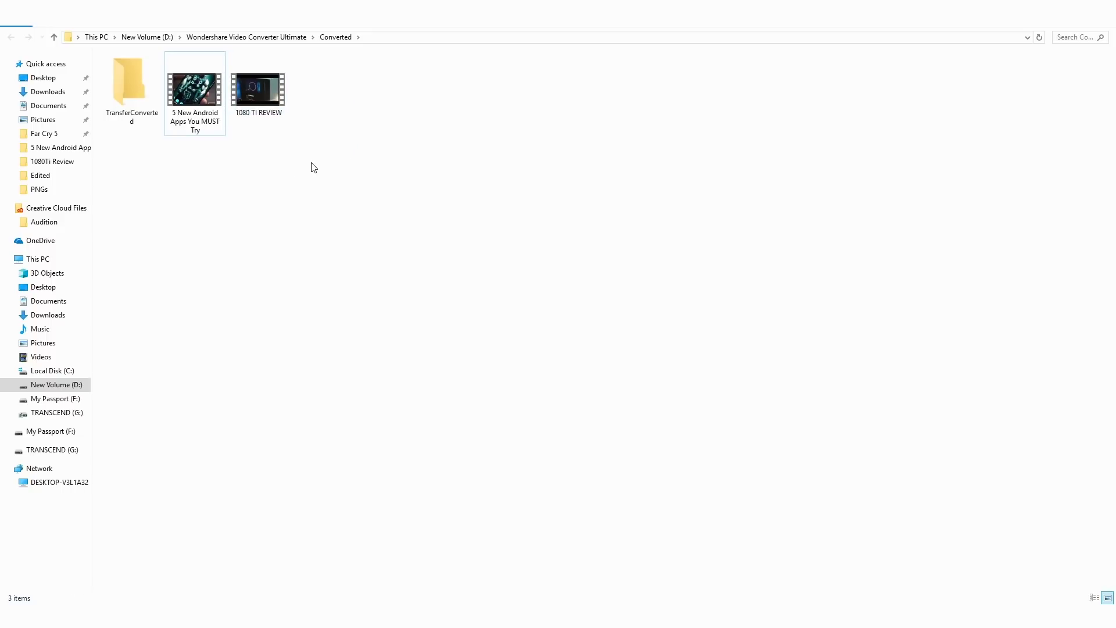
{"action": "left_click_drag", "start_coordinate": [312, 164], "coordinate": [281, 82]}
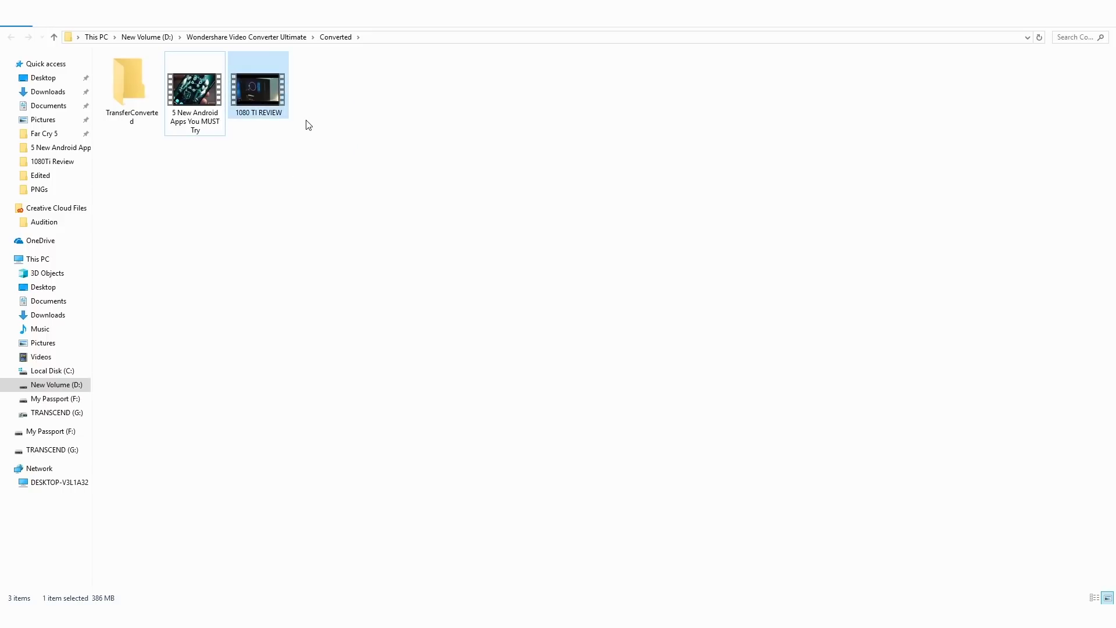
{"action": "left_click_drag", "start_coordinate": [307, 121], "coordinate": [270, 94]}
{"action": "left_click_drag", "start_coordinate": [293, 162], "coordinate": [267, 78]}
{"action": "left_click", "coordinate": [317, 132]}
{"action": "left_click_drag", "start_coordinate": [317, 132], "coordinate": [280, 106]}
{"action": "left_click", "coordinate": [296, 119]}
Check 1080 TI REVIEW's Details: 3840×2160 frame, 30 fps, total bitrate; then close Properties
{"action": "right_click", "coordinate": [281, 106]}
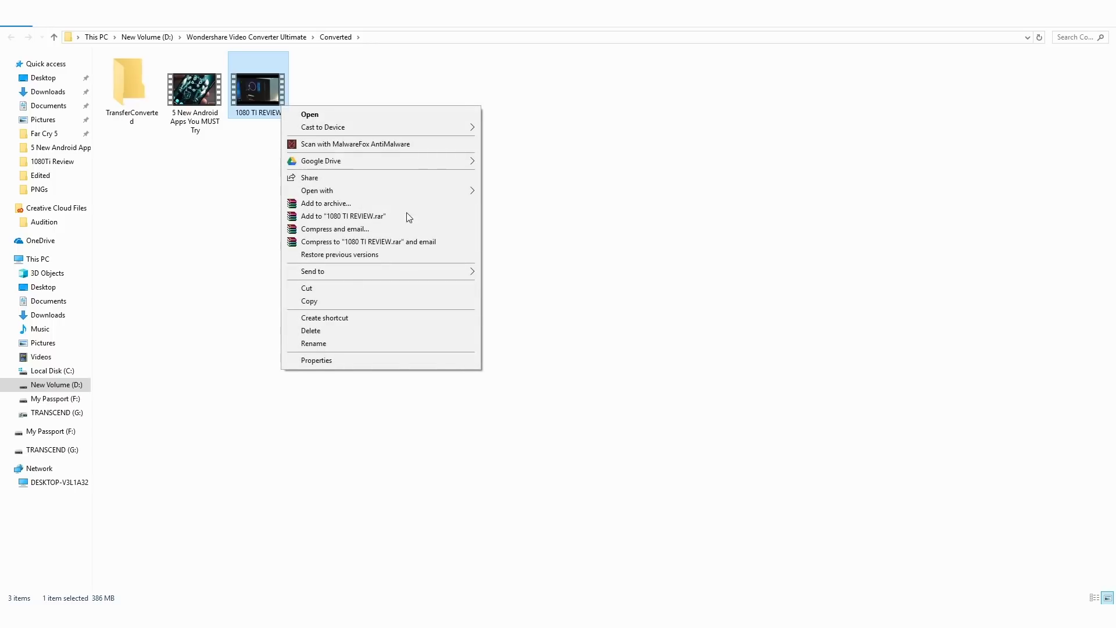
{"action": "left_click", "coordinate": [389, 360]}
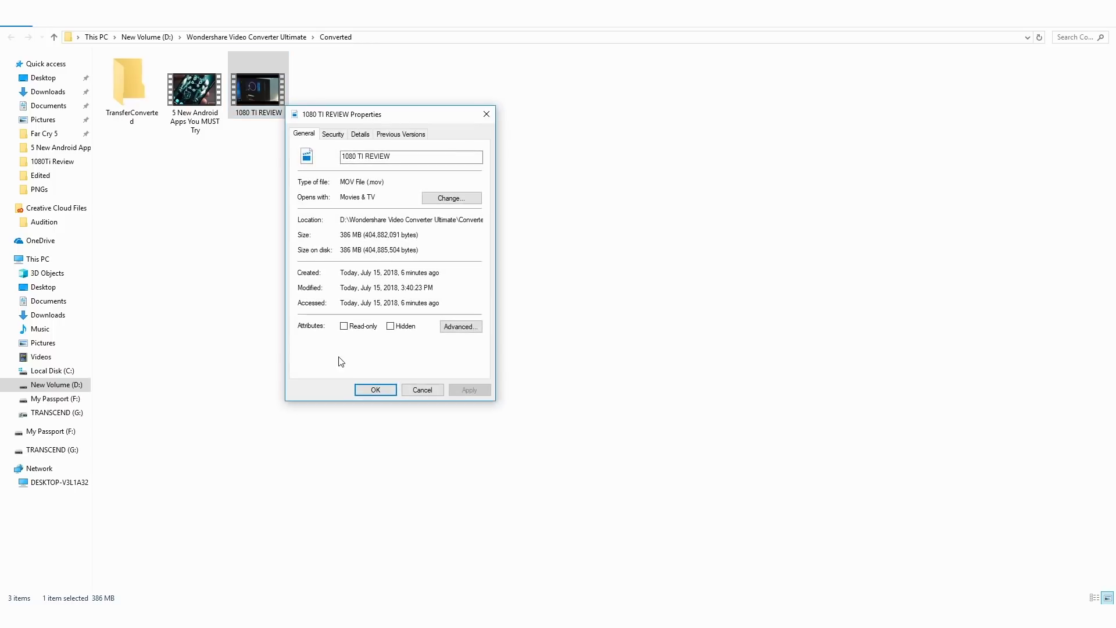
{"action": "left_click", "coordinate": [361, 134]}
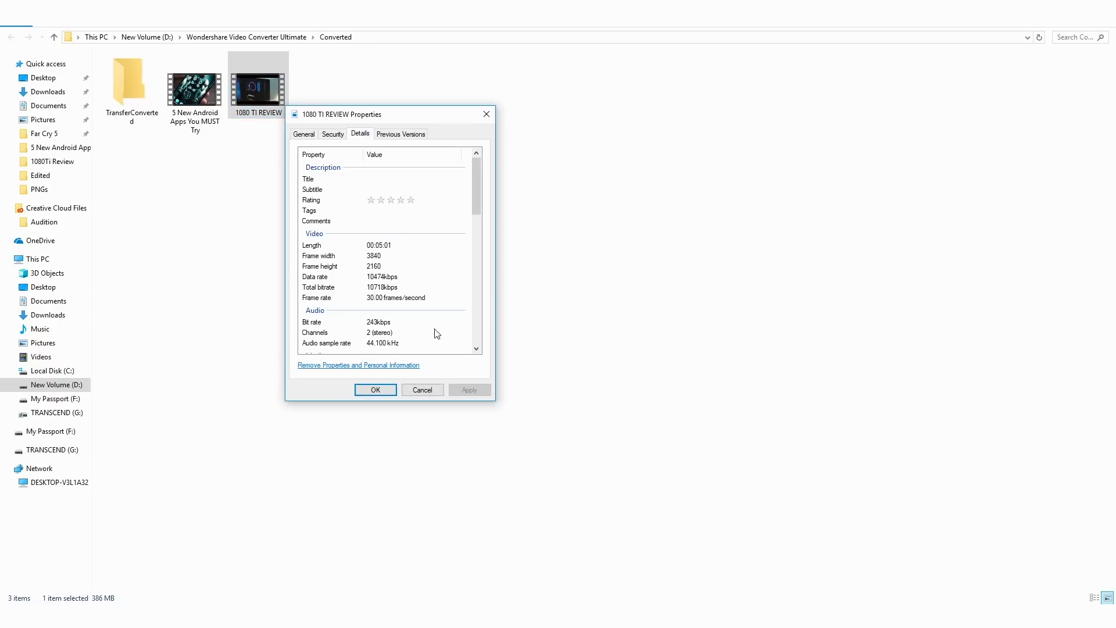
{"action": "left_click", "coordinate": [378, 267]}
{"action": "left_click", "coordinate": [385, 287]}
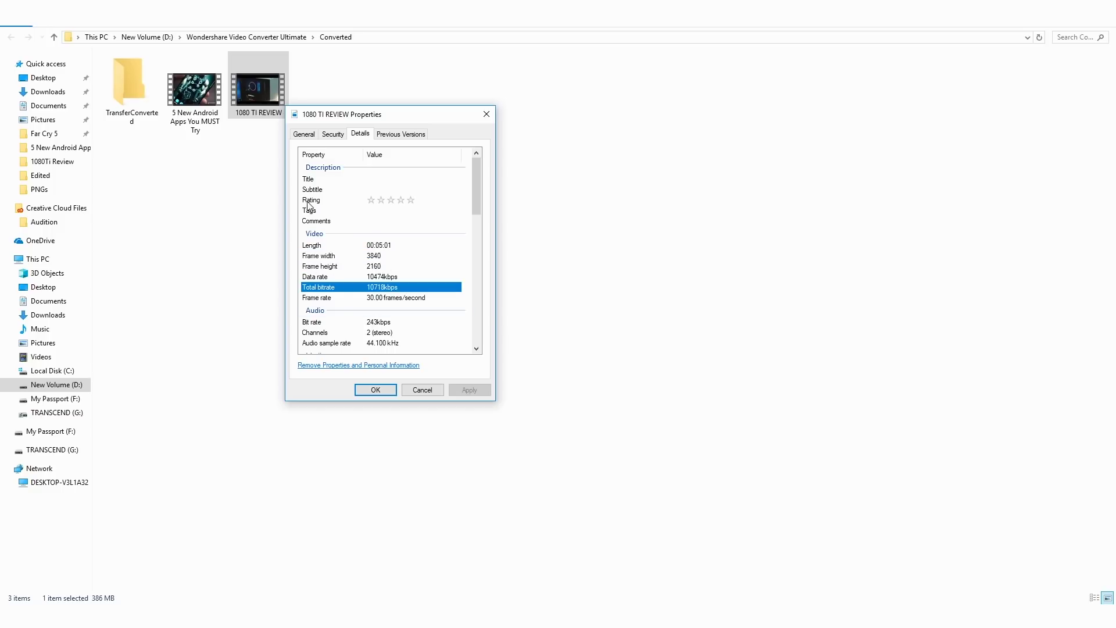
{"action": "left_click", "coordinate": [487, 114]}
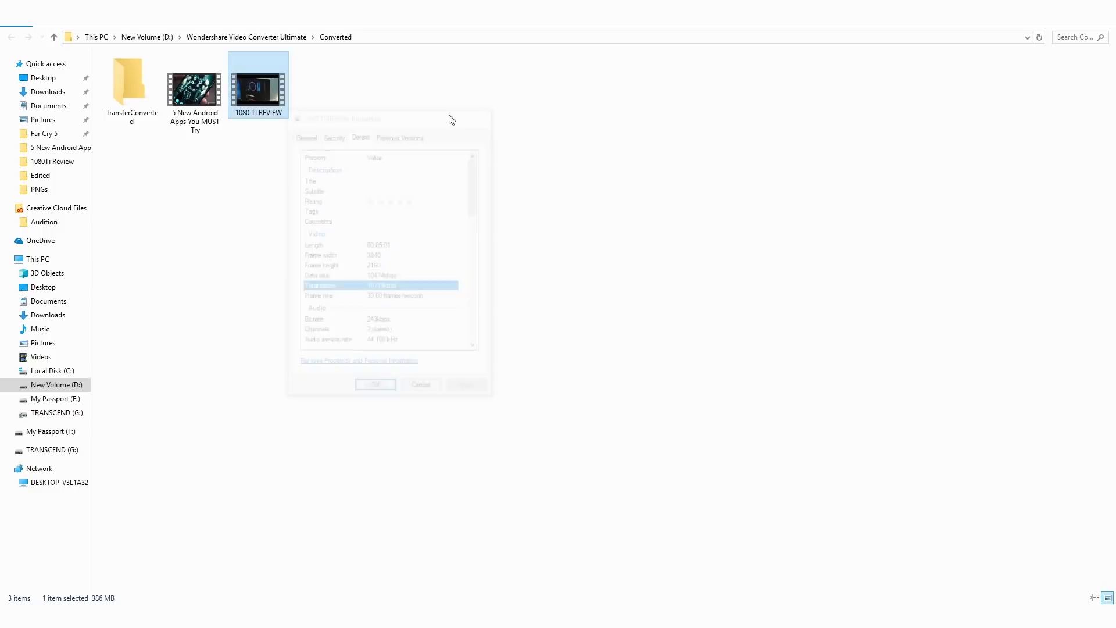
Open the converted 1080 TI REVIEW video in Movies & TV and mute its sound
{"action": "double_click", "coordinate": [268, 109]}
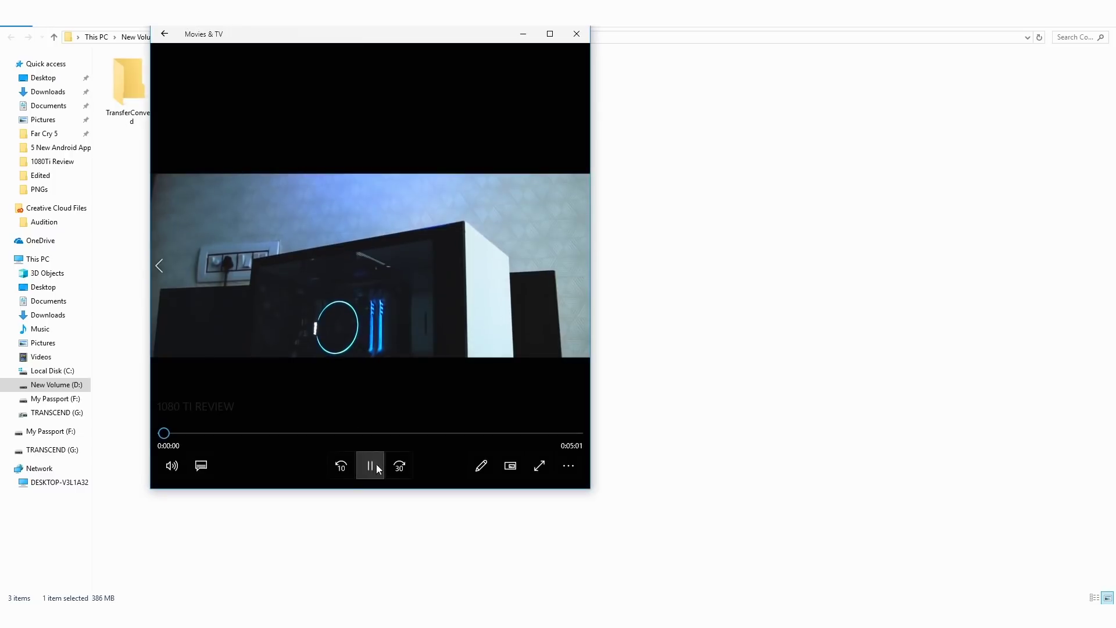
{"action": "left_click", "coordinate": [370, 465]}
{"action": "left_click", "coordinate": [172, 466]}
{"action": "left_click", "coordinate": [205, 427]}
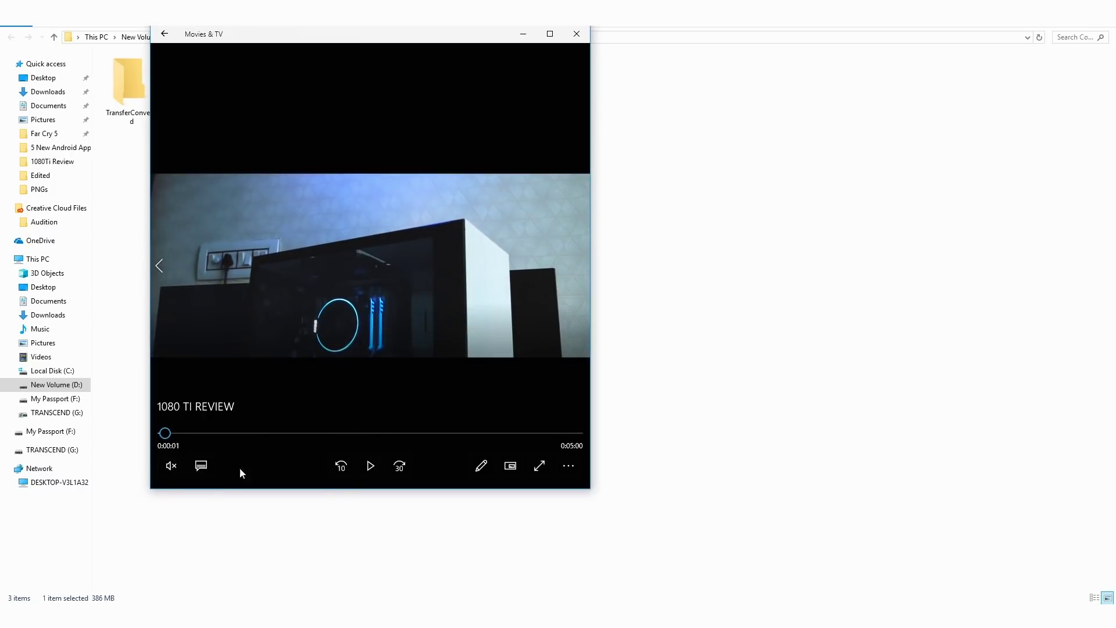
Skip to about one minute, widen the player window, play then pause, and return to the converter
{"action": "left_click_drag", "start_coordinate": [179, 433], "coordinate": [162, 296]}
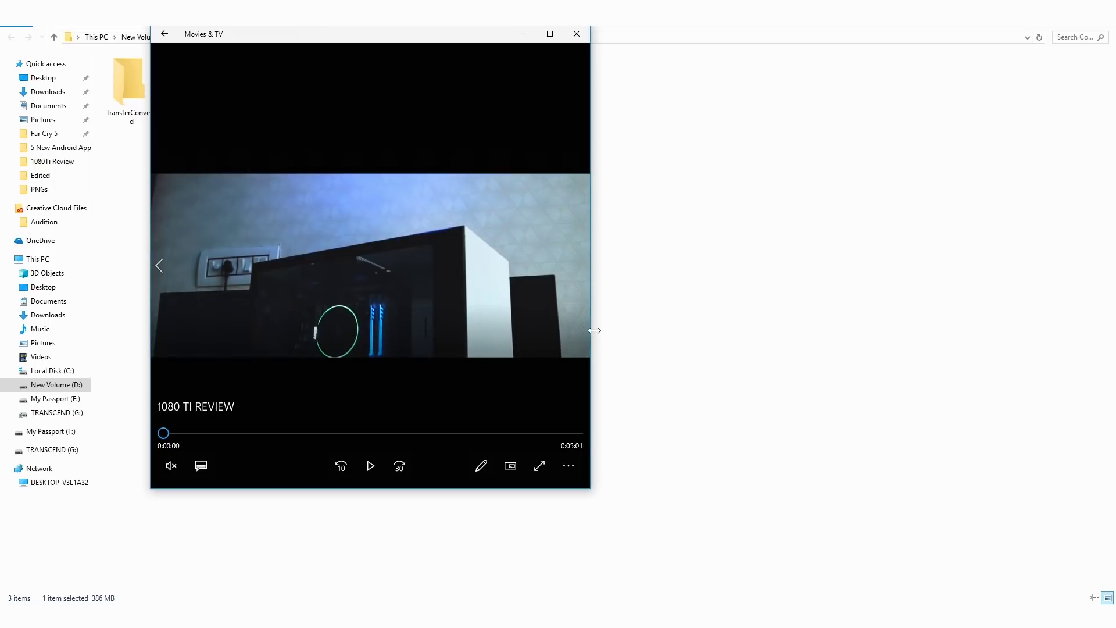
{"action": "left_click_drag", "start_coordinate": [594, 330], "coordinate": [727, 346]}
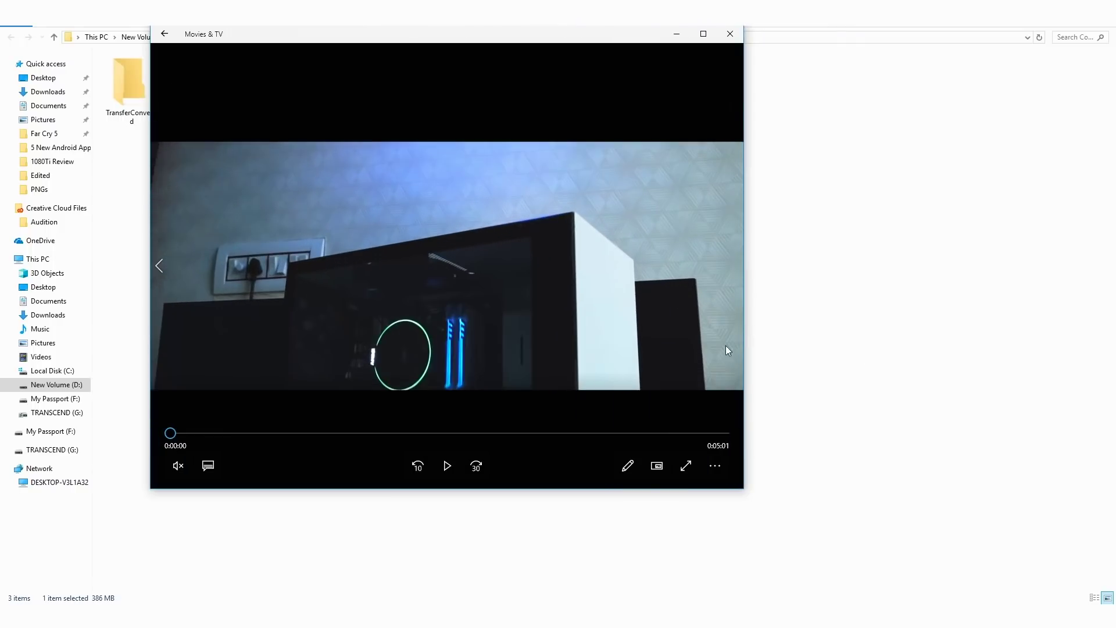
{"action": "left_click", "coordinate": [452, 465]}
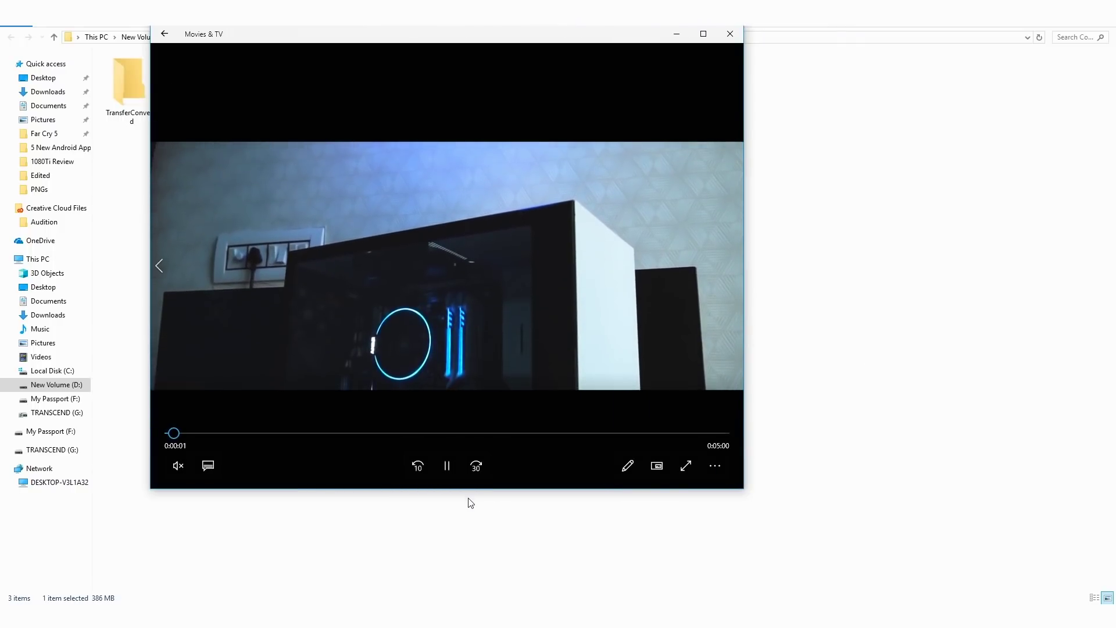
{"action": "left_click", "coordinate": [448, 464]}
{"action": "key", "text": "alt+Tab"}
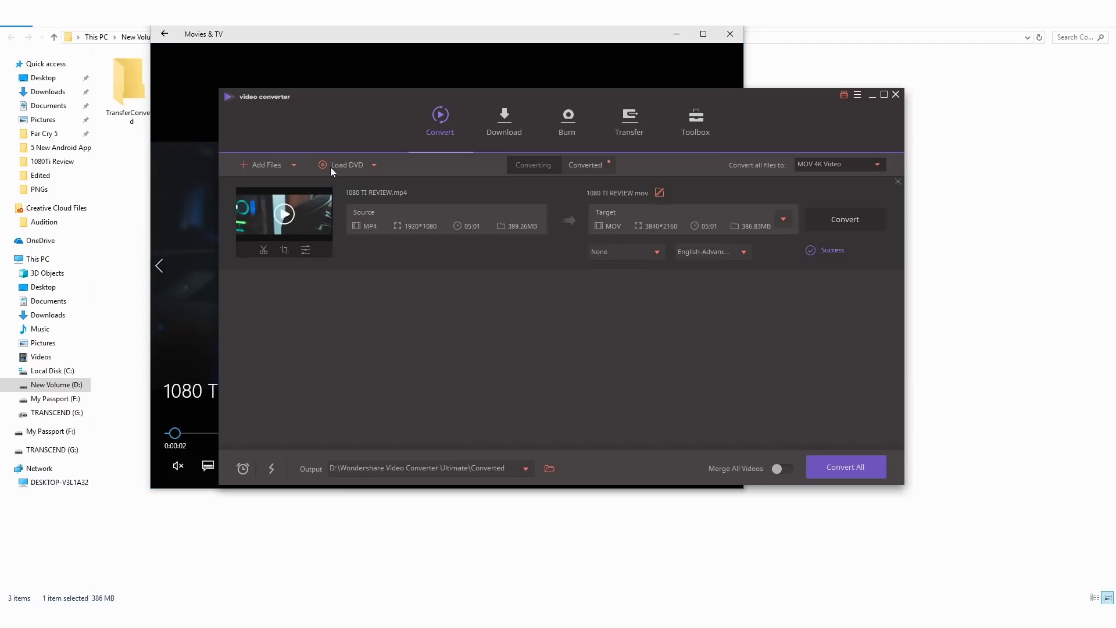
Drag the Video Converter window down and to the right, keeping the Success conversion list visible
{"action": "left_click_drag", "start_coordinate": [316, 108], "coordinate": [337, 145]}
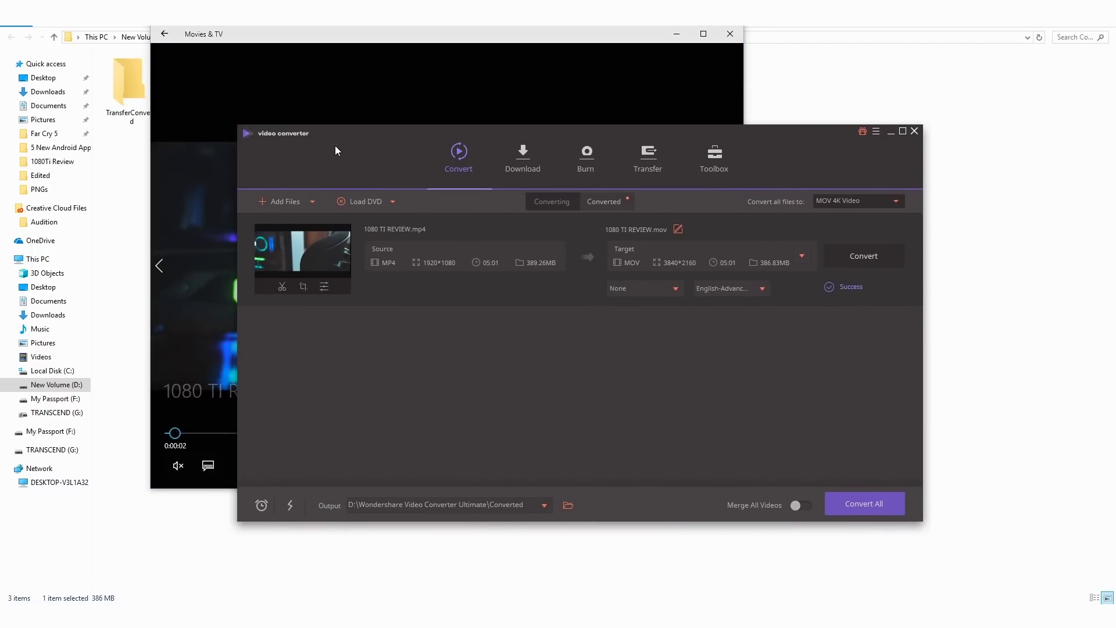